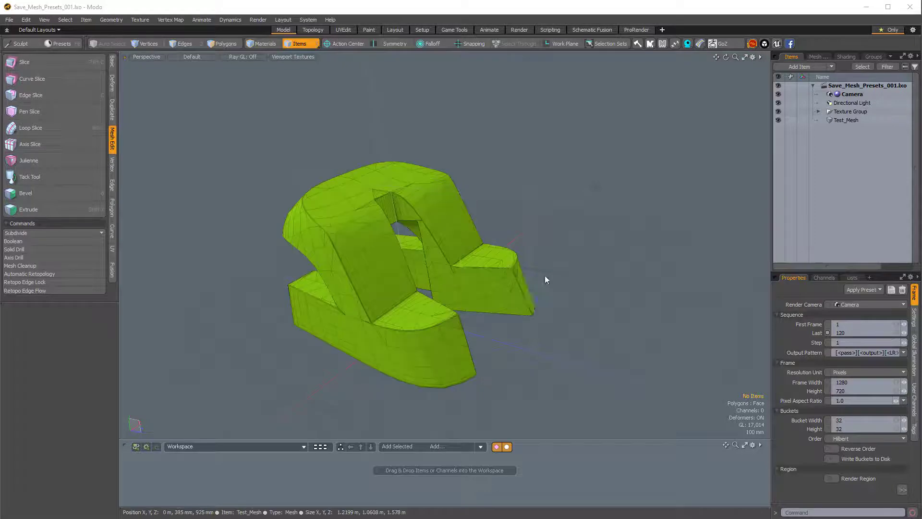
# Examine the Test_Mesh model from several angles and switch to polygon selection.
pyautogui.keyDown('alt'); pyautogui.moveTo(553, 250); pyautogui.dragTo(556, 326); pyautogui.keyUp('alt')
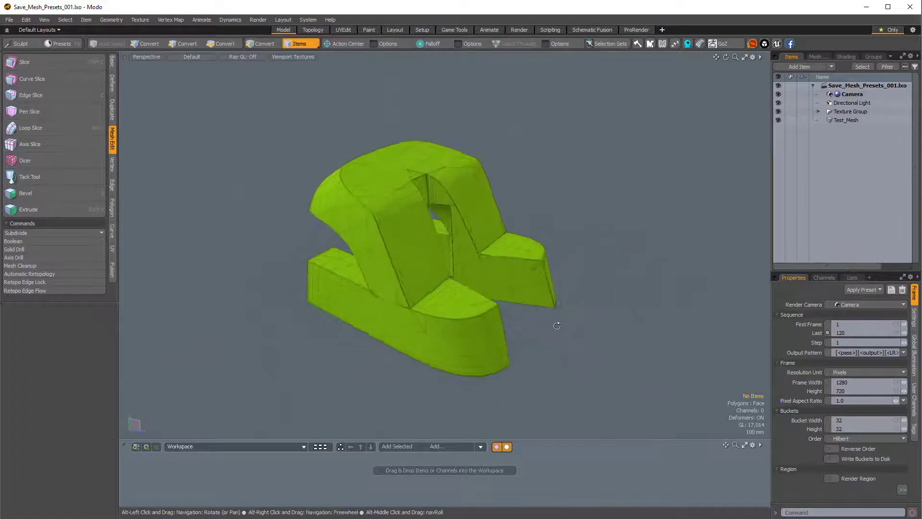
pyautogui.click(508, 249)
pyautogui.keyDown('alt'); pyautogui.moveTo(561, 238); pyautogui.dragTo(627, 185); pyautogui.keyUp('alt')
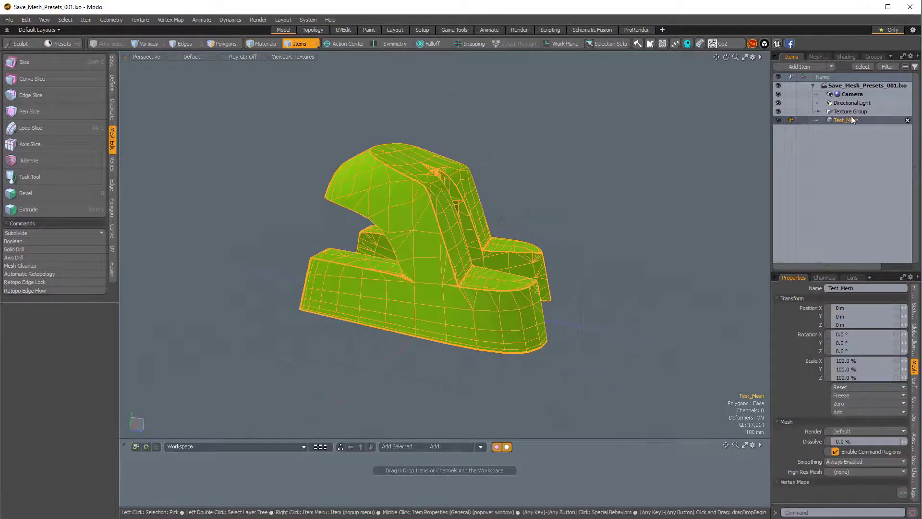
pyautogui.keyDown('alt'); pyautogui.moveTo(639, 226); pyautogui.dragTo(526, 251); pyautogui.keyUp('alt')
pyautogui.click(580, 241)
pyautogui.click(484, 234)
pyautogui.press('3')
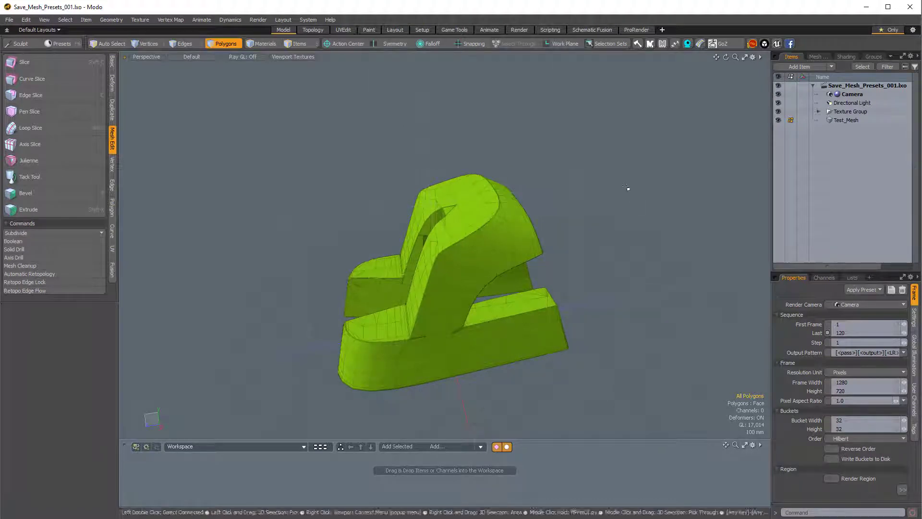
# Start a preview render of the mesh in the Render layout, setting the frame width and height to 512 pixels.
pyautogui.click(519, 30)
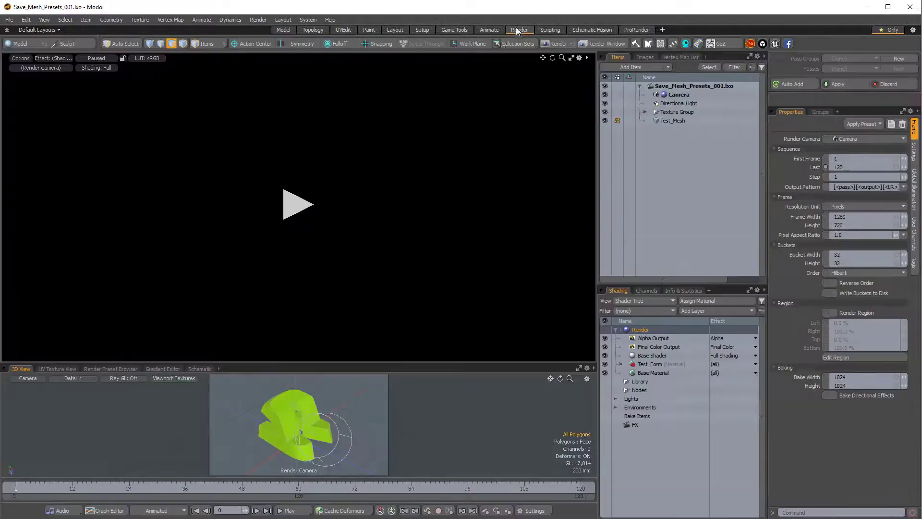
pyautogui.click(298, 207)
pyautogui.keyDown('alt'); pyautogui.moveTo(362, 198); pyautogui.dragTo(402, 156); pyautogui.keyUp('alt')
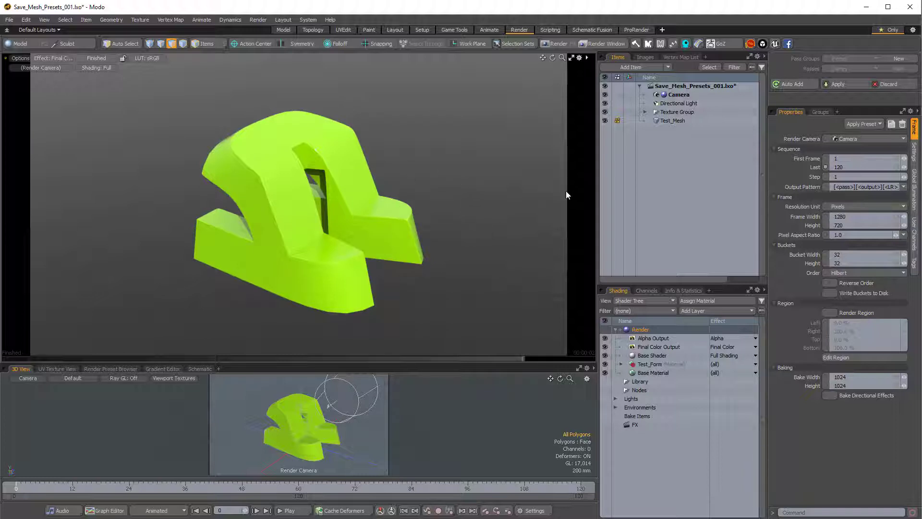
pyautogui.click(839, 216)
pyautogui.hotkey('ctrl', 'Return')
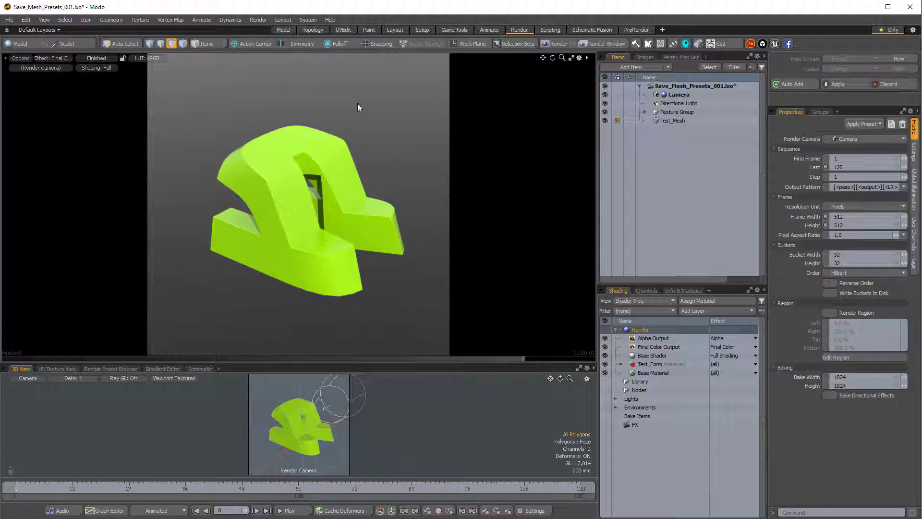
# Create a new environment and turn off its visibility to indirect, reflection and refraction rays.
pyautogui.click(86, 19)
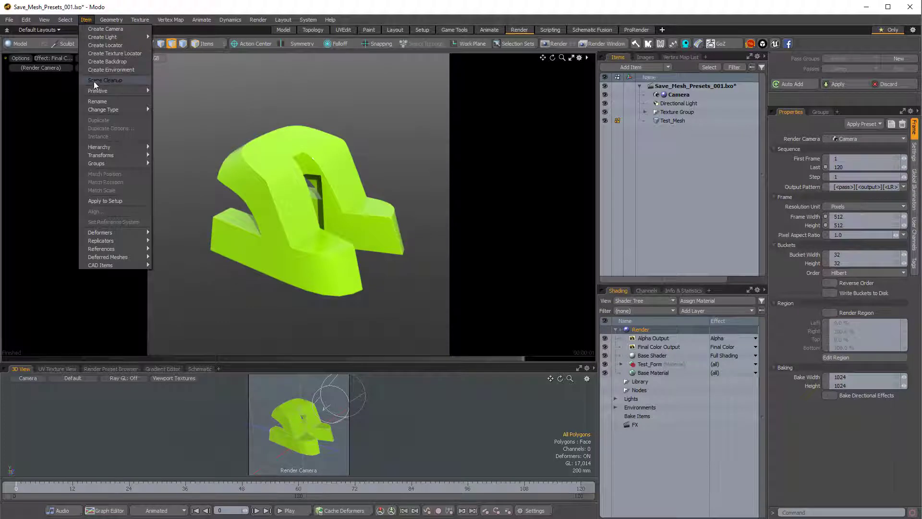
pyautogui.click(103, 70)
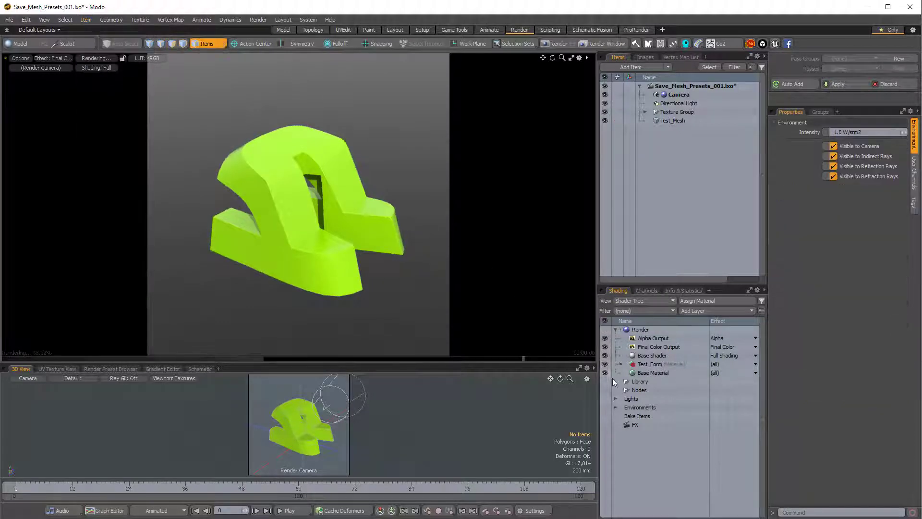
pyautogui.click(616, 408)
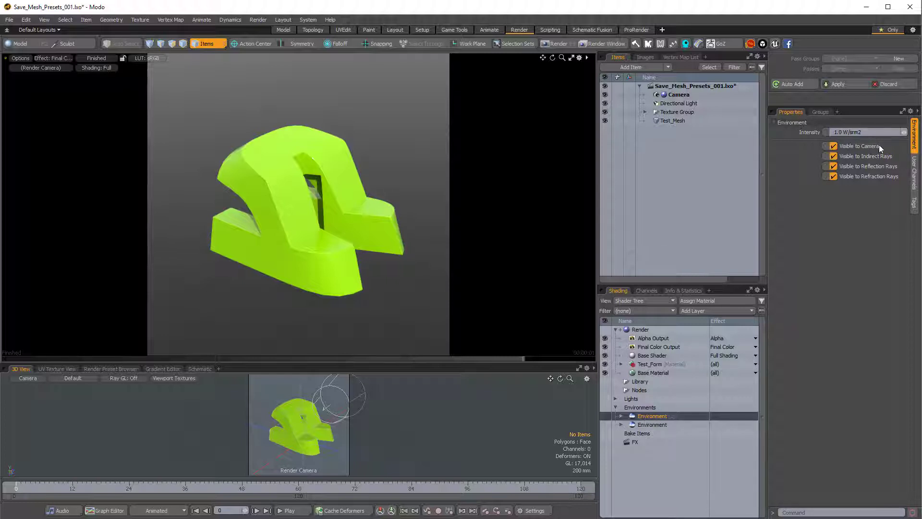
pyautogui.click(833, 157)
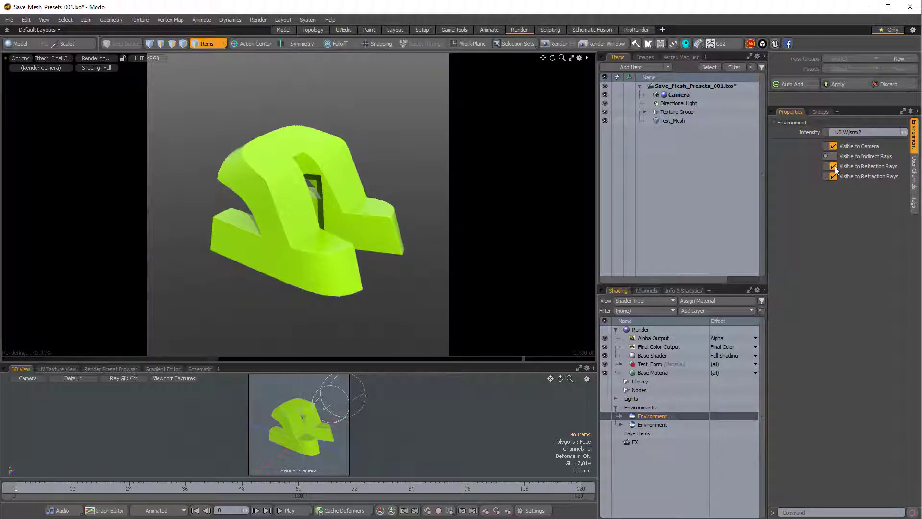
pyautogui.click(834, 166)
pyautogui.click(834, 176)
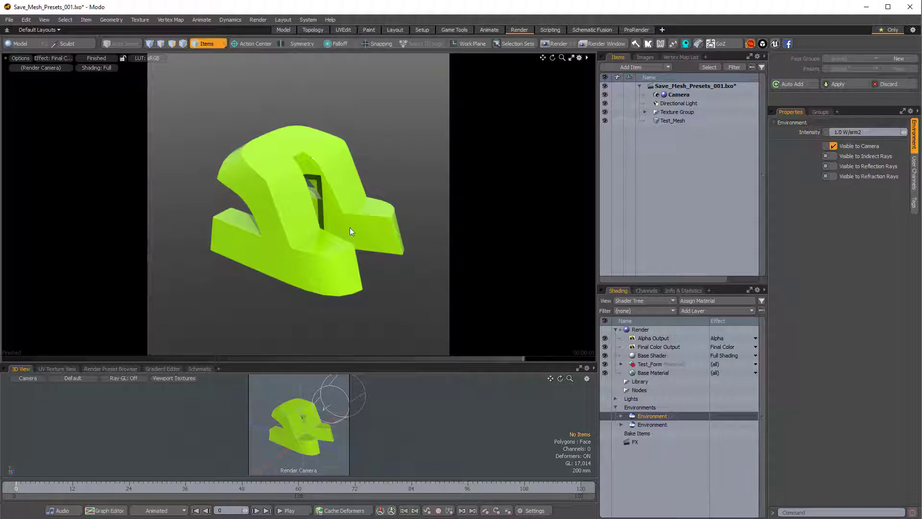
# Add a Gradient layer to the new environment and set its input parameter to Screen R.
pyautogui.click(622, 417)
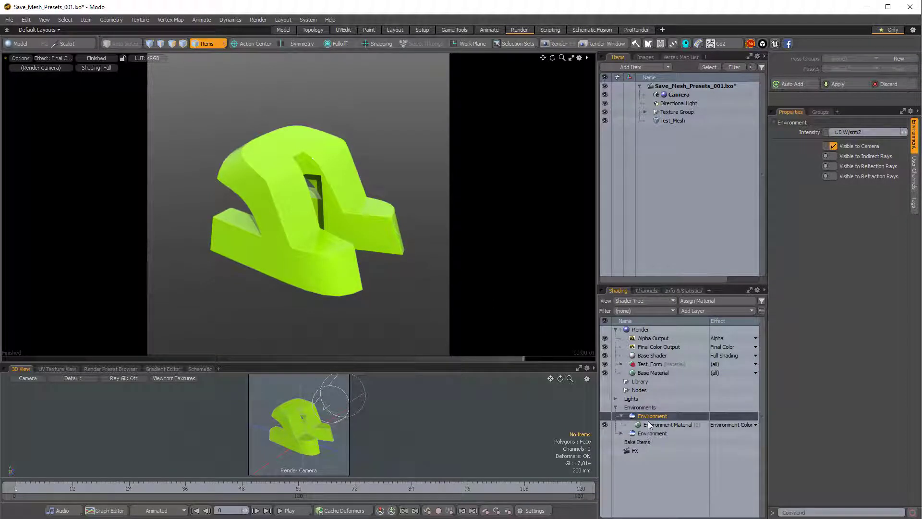
pyautogui.click(702, 310)
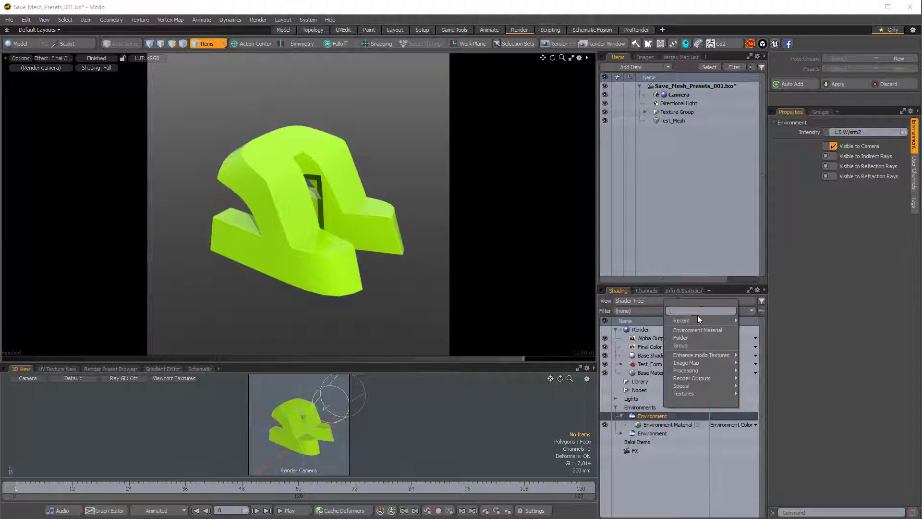
pyautogui.moveTo(692, 368)
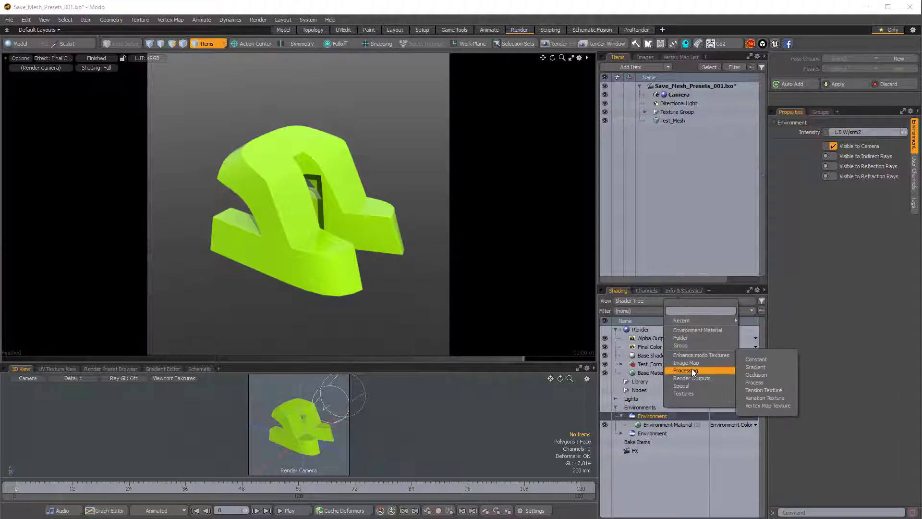
pyautogui.click(756, 367)
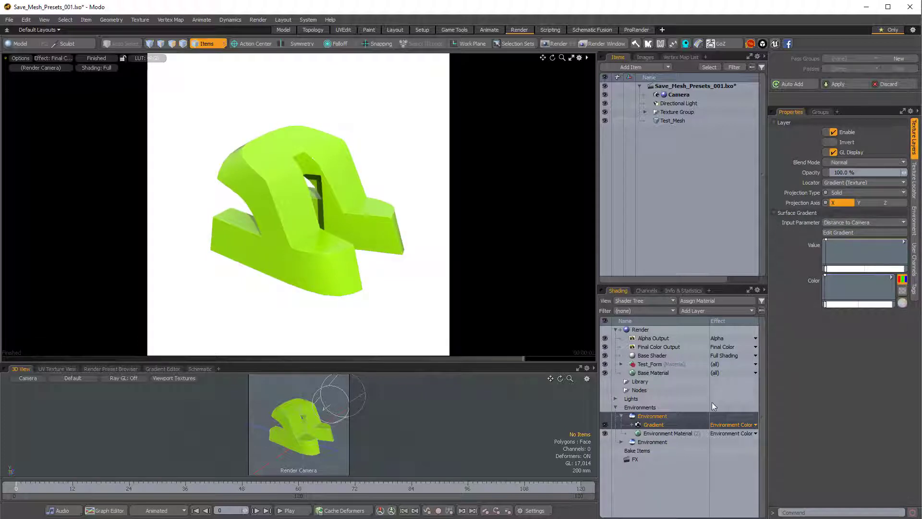
pyautogui.click(845, 222)
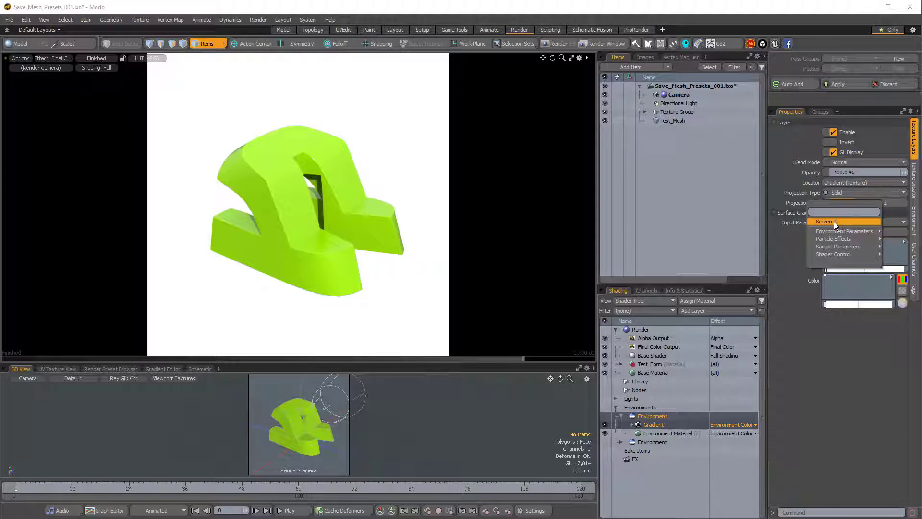
pyautogui.moveTo(837, 246)
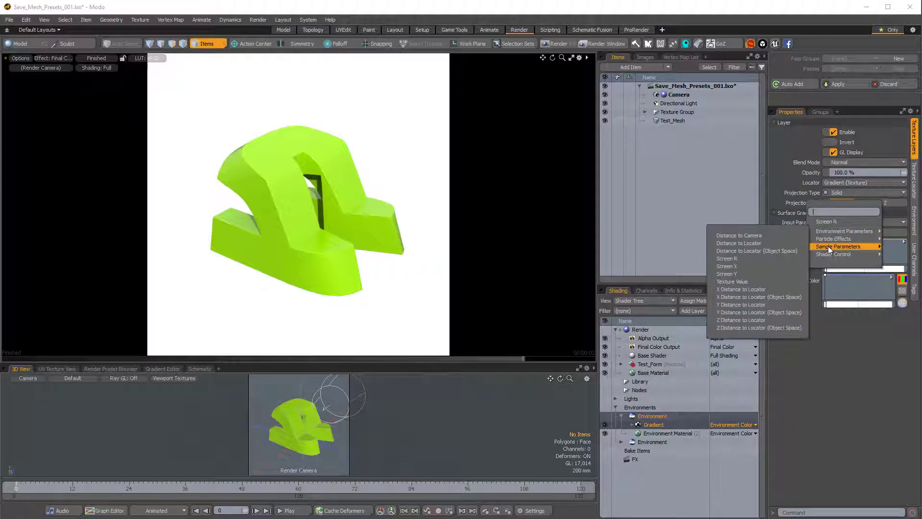
pyautogui.click(731, 259)
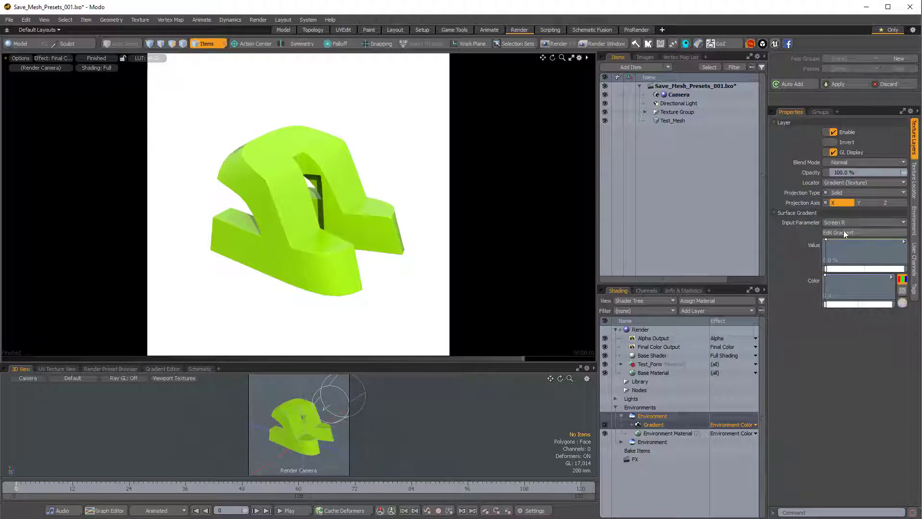
# Open the gradient for editing and set the color key at input 0.0 to a light blue.
pyautogui.click(894, 232)
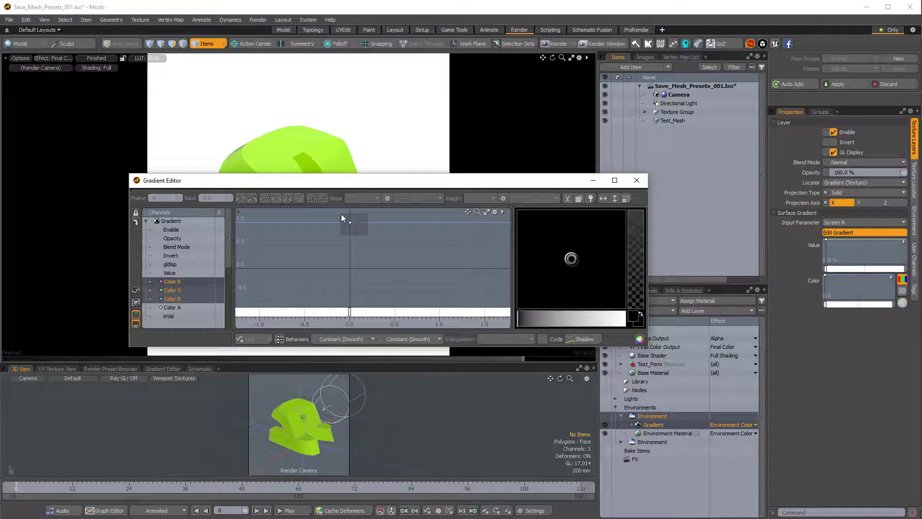
pyautogui.click(349, 222)
pyautogui.moveTo(499, 189); pyautogui.dragTo(538, 298)
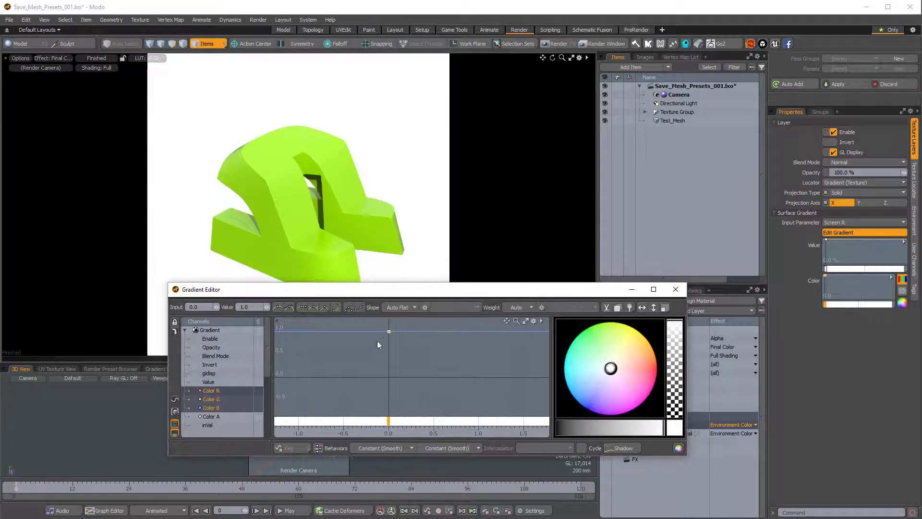
pyautogui.moveTo(611, 368); pyautogui.dragTo(596, 373)
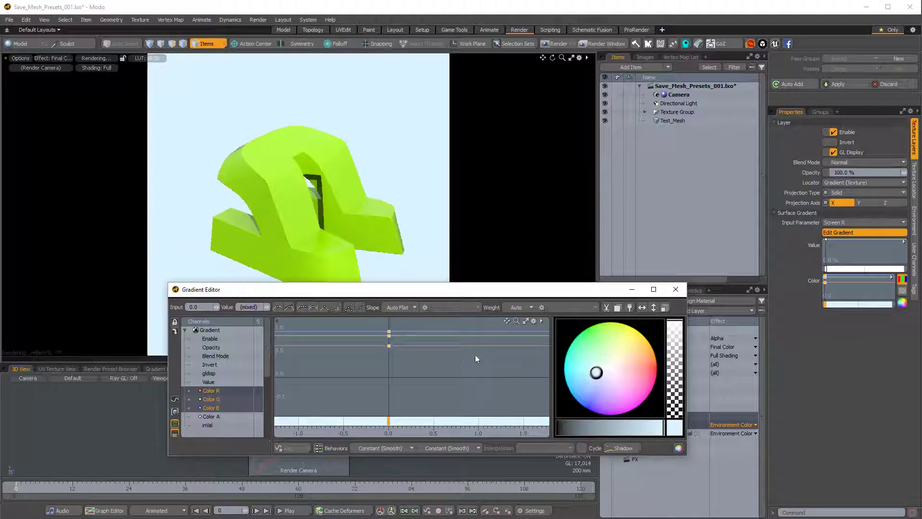
# Add a second color key at input 1.0 and darken it to a dark blue-gray.
pyautogui.click(479, 432)
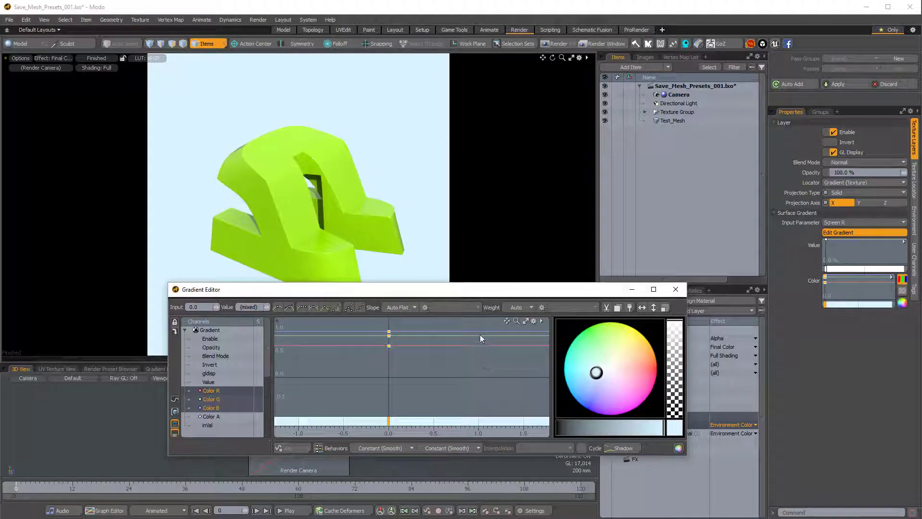
pyautogui.click(479, 336)
pyautogui.click(565, 427)
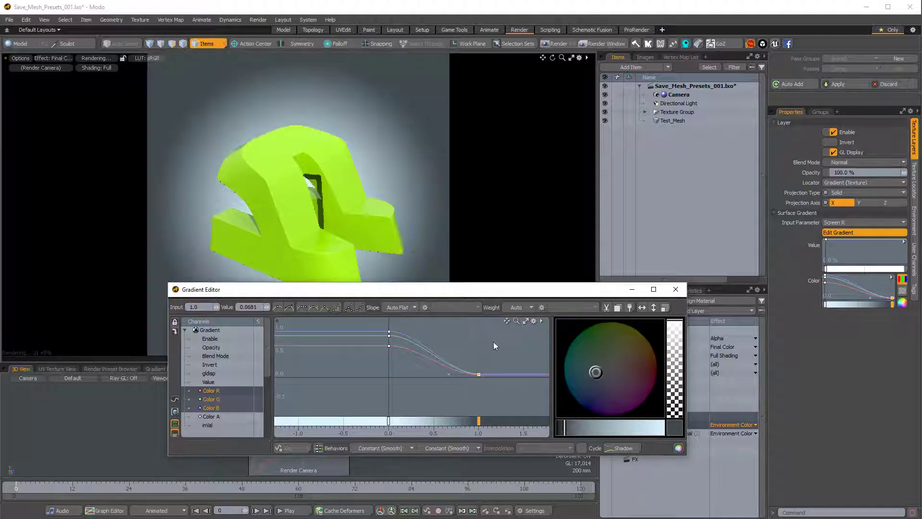
# Move the light key to input -0.02 and the dark key to 1.24, fine-tuning the dark key's brightness.
pyautogui.moveTo(479, 374); pyautogui.dragTo(486, 374)
pyautogui.click(561, 431)
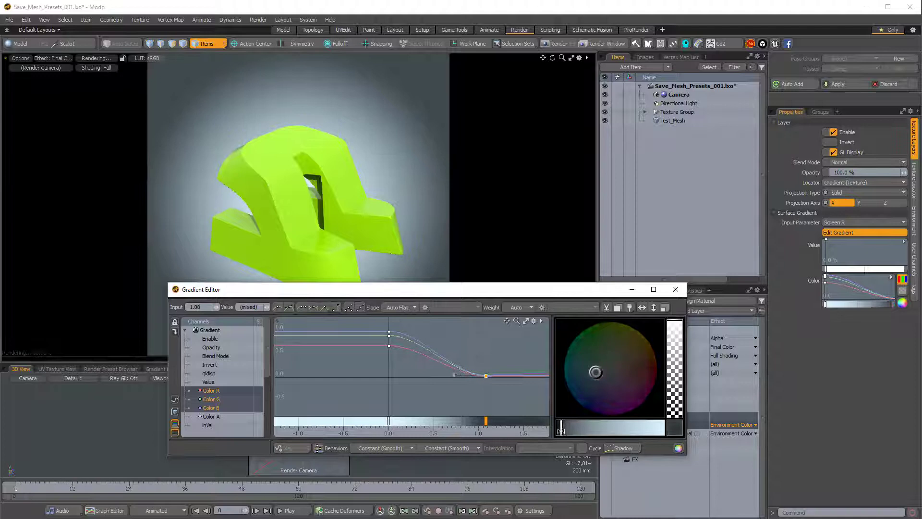
pyautogui.moveTo(409, 320); pyautogui.dragTo(376, 362, button='right')
pyautogui.moveTo(391, 370); pyautogui.dragTo(395, 370)
pyautogui.moveTo(500, 362); pyautogui.dragTo(477, 397, button='right')
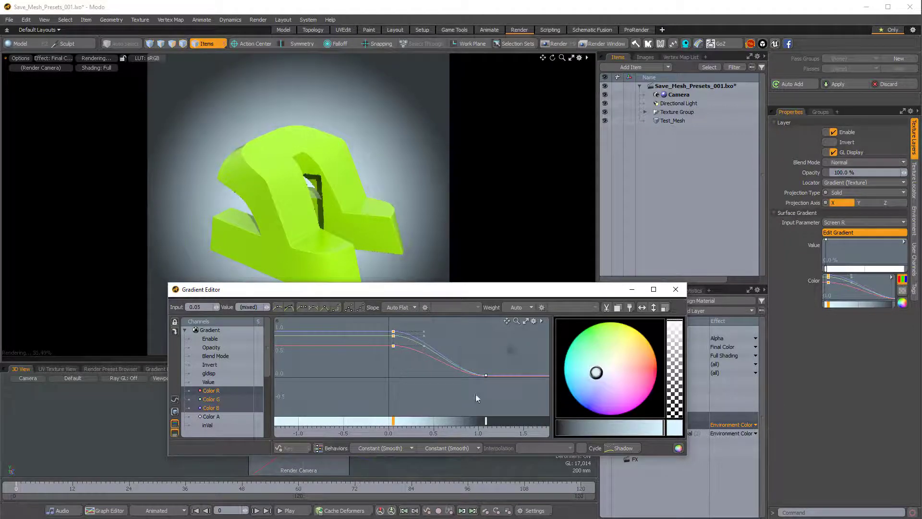
pyautogui.moveTo(477, 397); pyautogui.dragTo(496, 397)
pyautogui.moveTo(431, 325); pyautogui.dragTo(391, 359, button='right')
pyautogui.moveTo(390, 359); pyautogui.dragTo(384, 359)
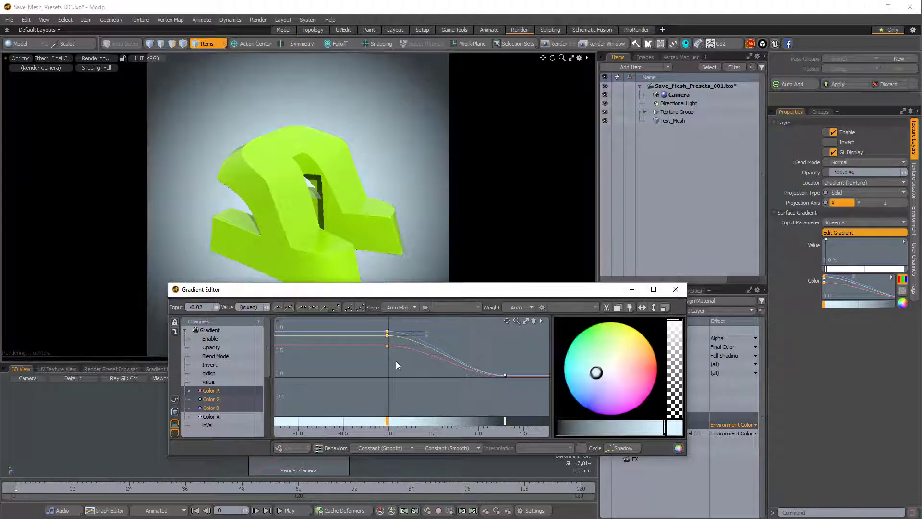
pyautogui.moveTo(509, 356); pyautogui.dragTo(489, 391, button='right')
pyautogui.moveTo(497, 390); pyautogui.dragTo(493, 390)
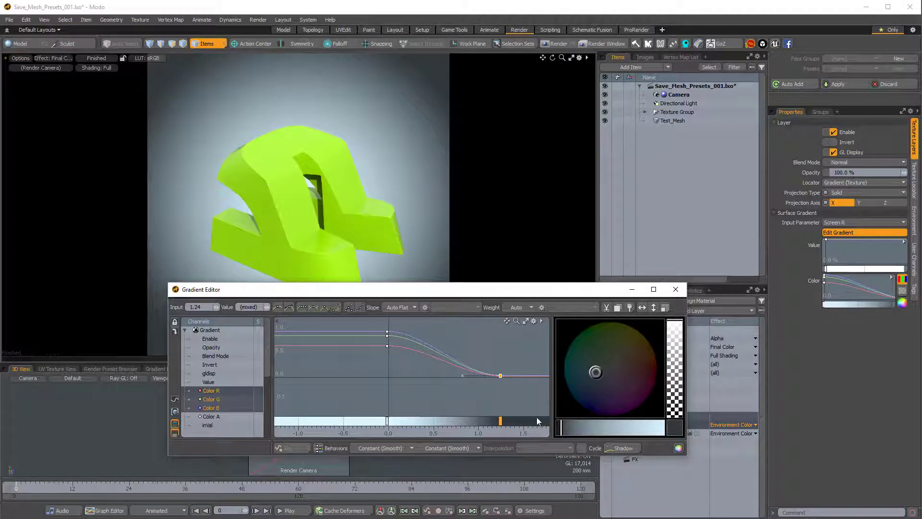
pyautogui.moveTo(561, 425); pyautogui.dragTo(563, 425)
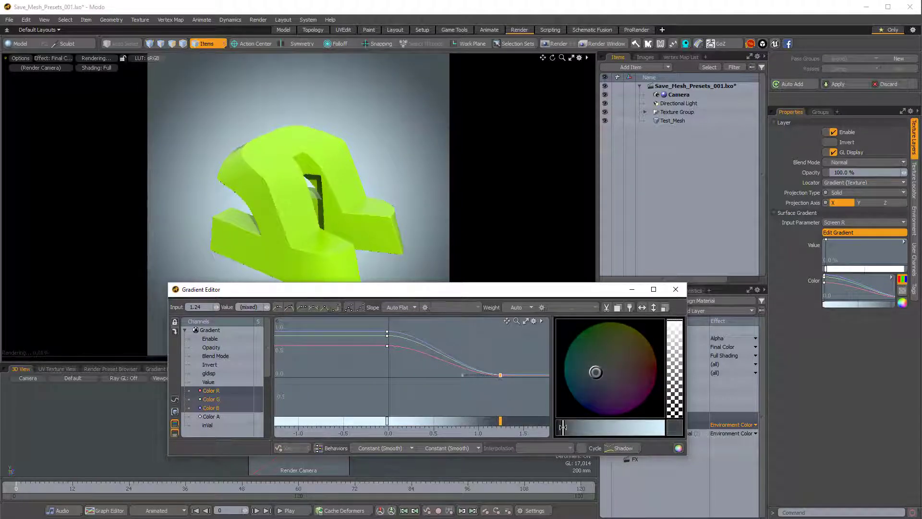
pyautogui.click(445, 342)
pyautogui.click(467, 363)
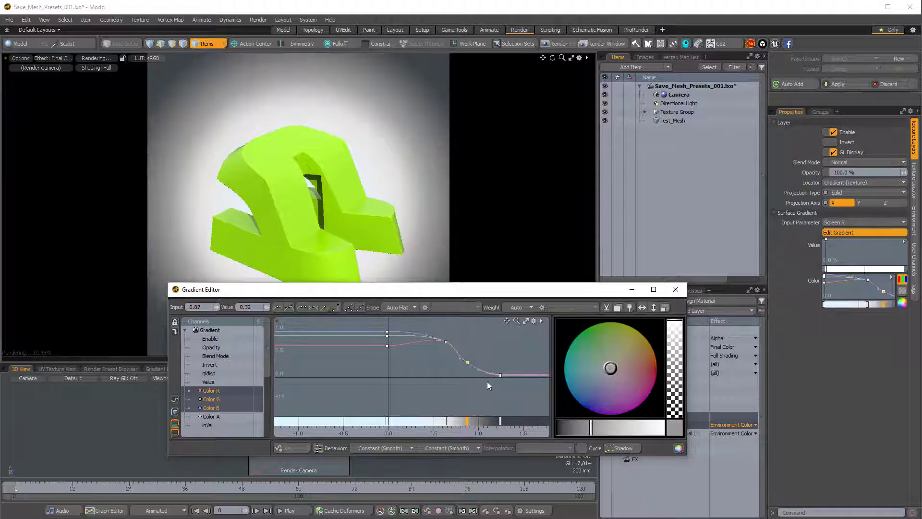
pyautogui.hotkey('ctrl', 'z')
pyautogui.hotkey('ctrl', 'z')
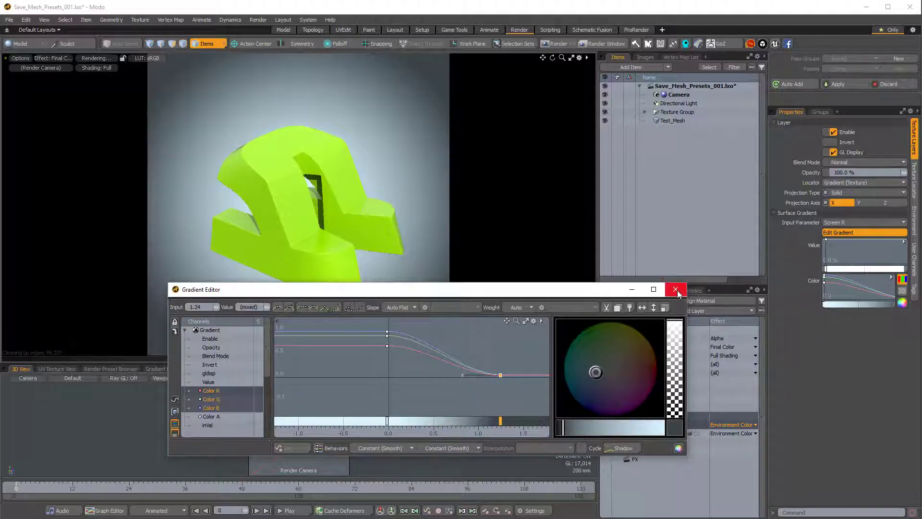
# Close the gradient editor, reframe the mesh larger in the camera view, and render the current frame.
pyautogui.click(677, 290)
pyautogui.moveTo(339, 314); pyautogui.dragTo(447, 221, button='middle')
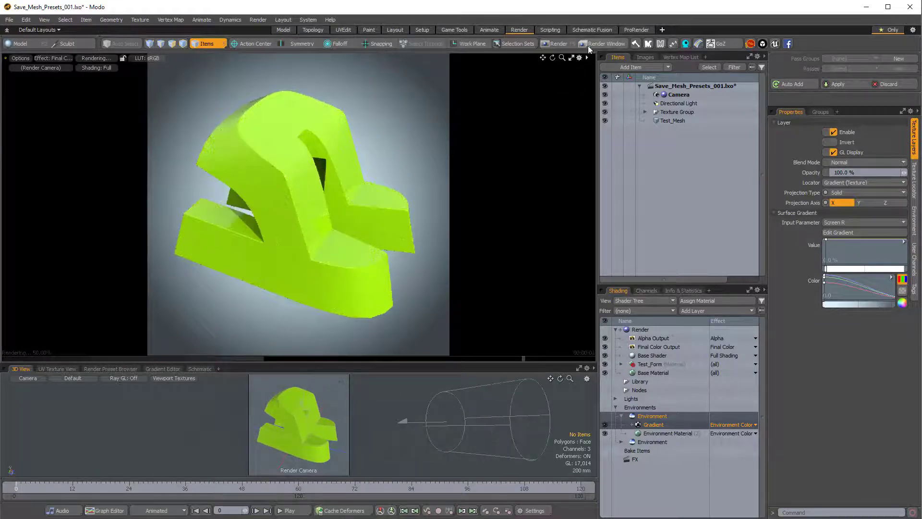
pyautogui.click(560, 43)
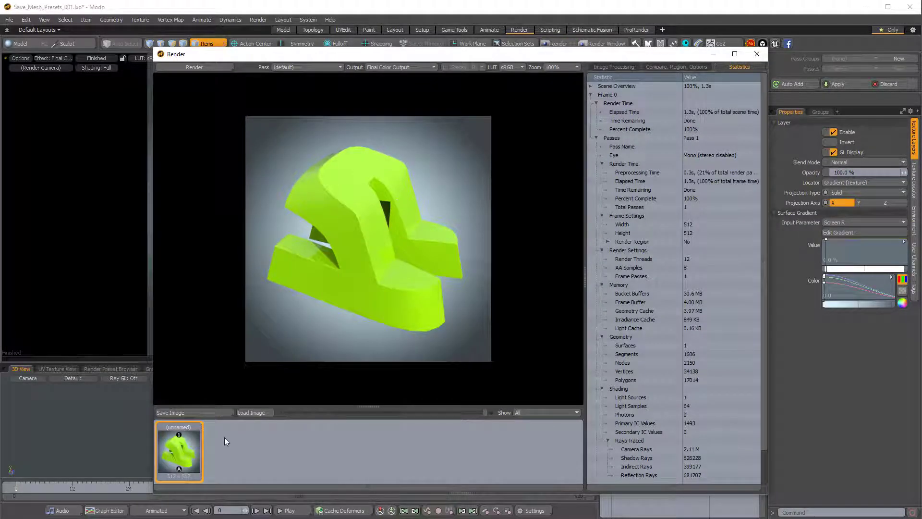
pyautogui.click(758, 53)
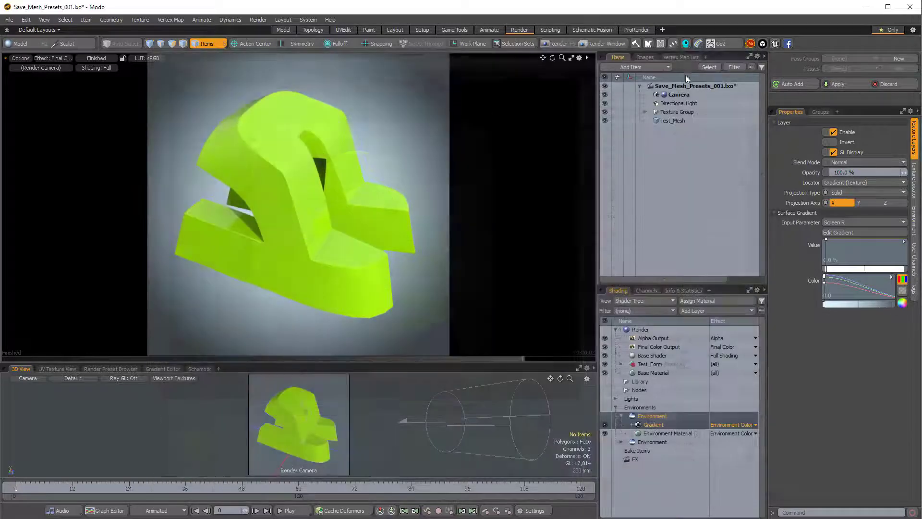
# Return to the Model layout and view the whole mesh from a new angle.
pyautogui.click(283, 29)
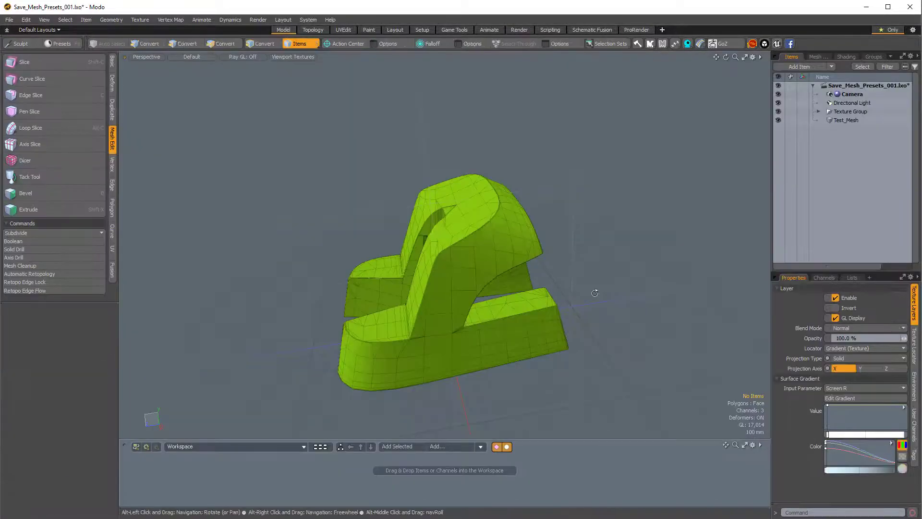
pyautogui.scroll(-2, 590, 253)
pyautogui.keyDown('alt'); pyautogui.keyDown('shift'); pyautogui.moveTo(611, 262); pyautogui.dragTo(552, 238); pyautogui.keyUp('shift'); pyautogui.keyUp('alt')
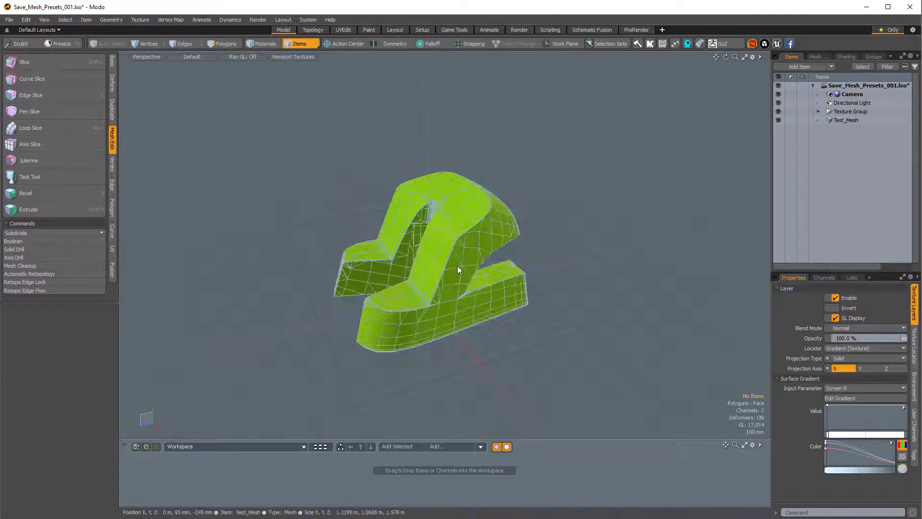
pyautogui.rightClick(838, 123)
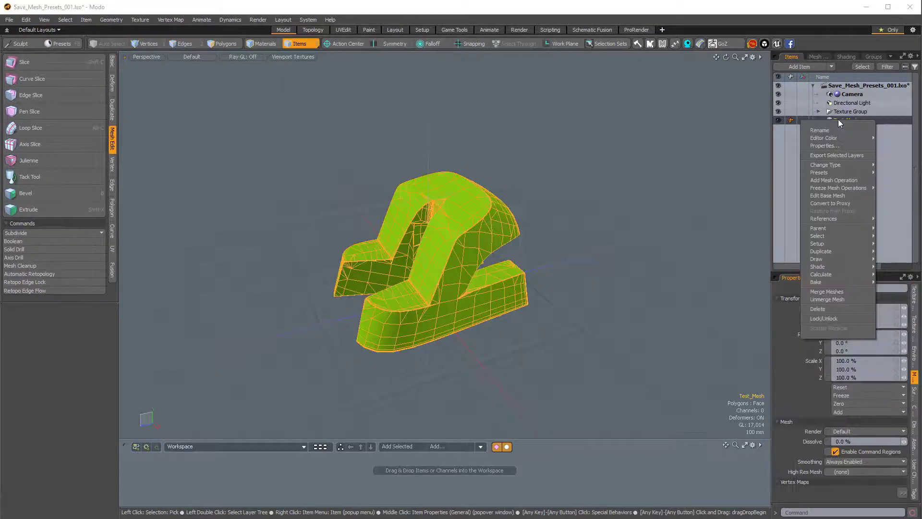
pyautogui.moveTo(825, 172)
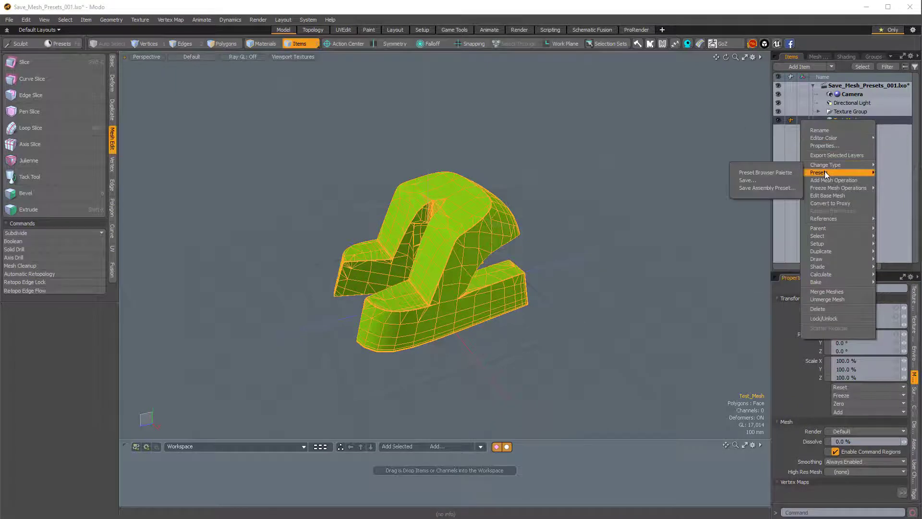
pyautogui.click(498, 265)
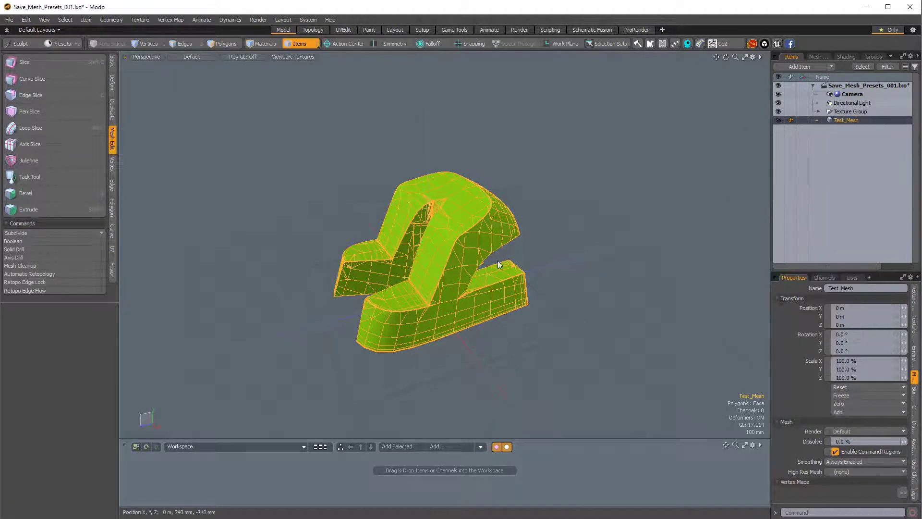
pyautogui.click(521, 206)
# Start renaming the Test_Form material group in the Shader Tree, keep its name, and decline reassigning the materials.
pyautogui.click(847, 56)
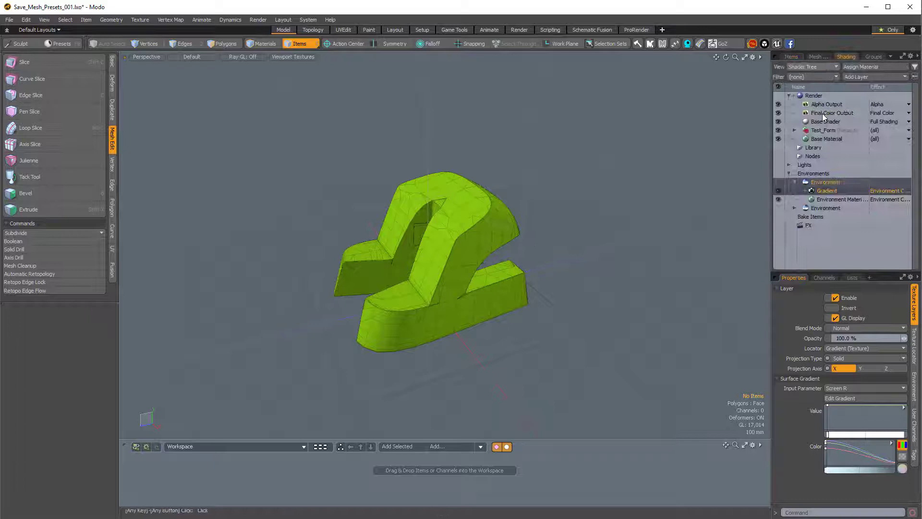
pyautogui.click(807, 131)
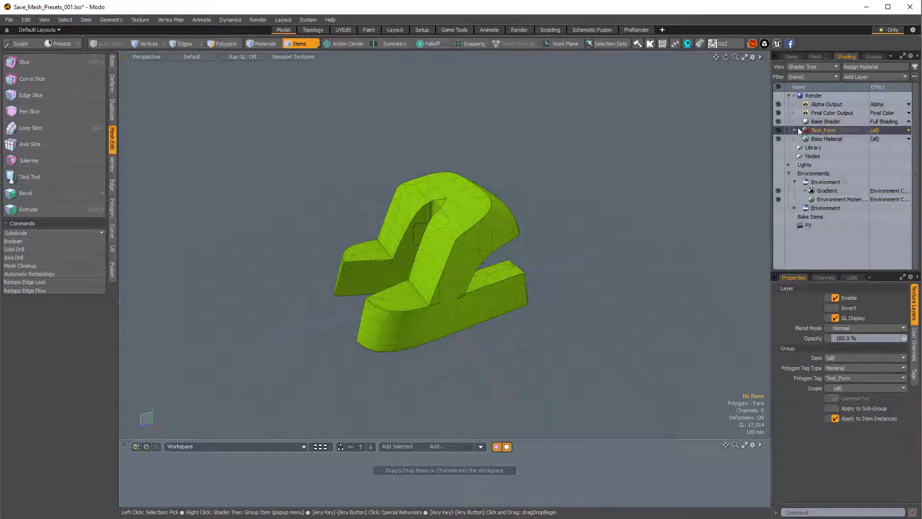
pyautogui.doubleClick(824, 130)
pyautogui.press('Return')
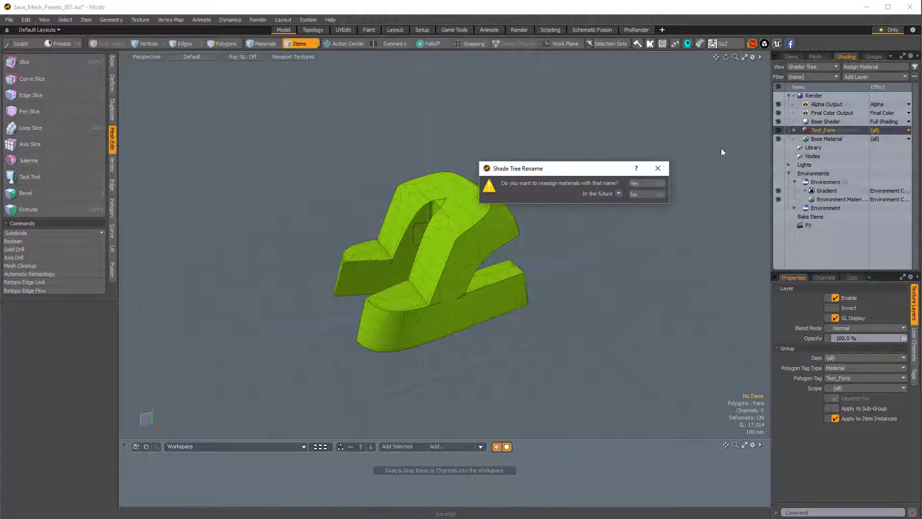
pyautogui.click(664, 195)
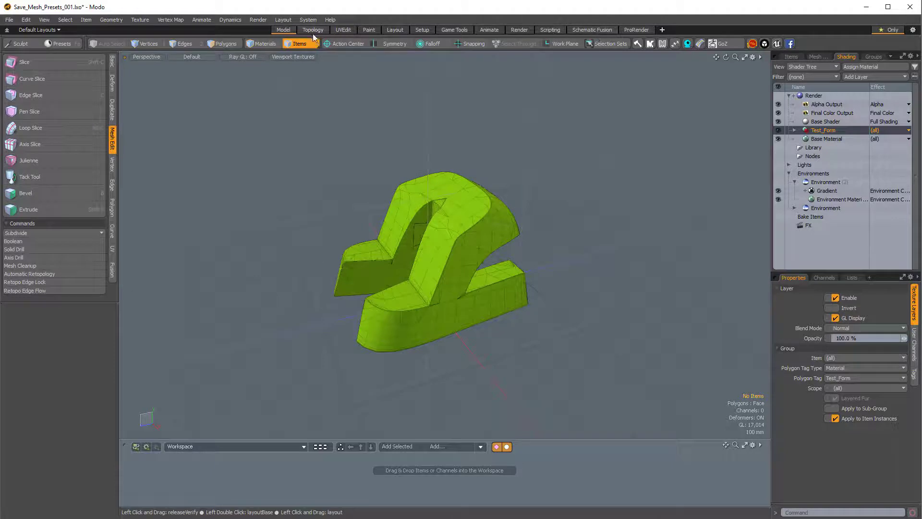
pyautogui.click(791, 56)
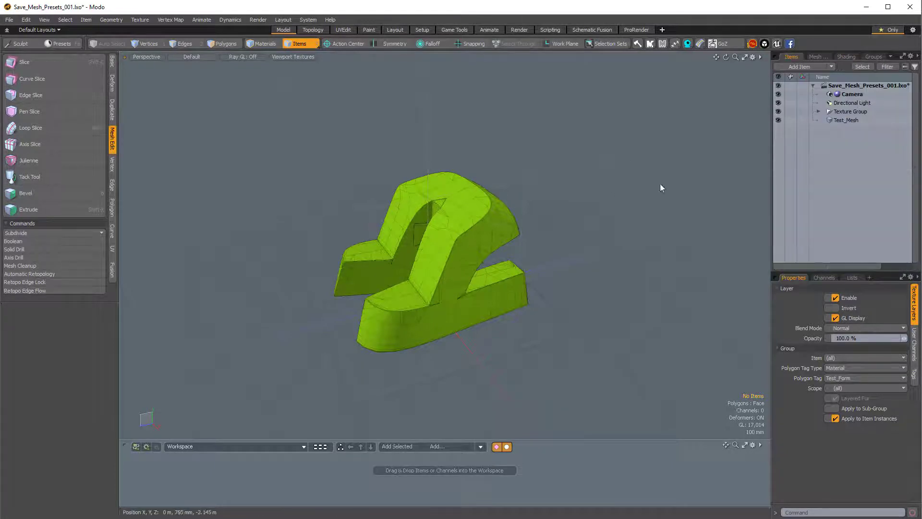
pyautogui.click(843, 120)
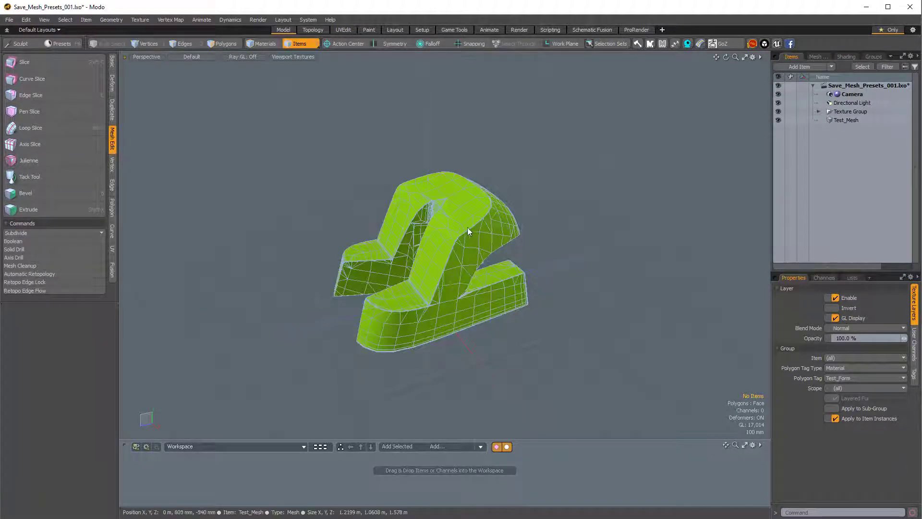
pyautogui.rightClick(485, 209)
pyautogui.moveTo(465, 220)
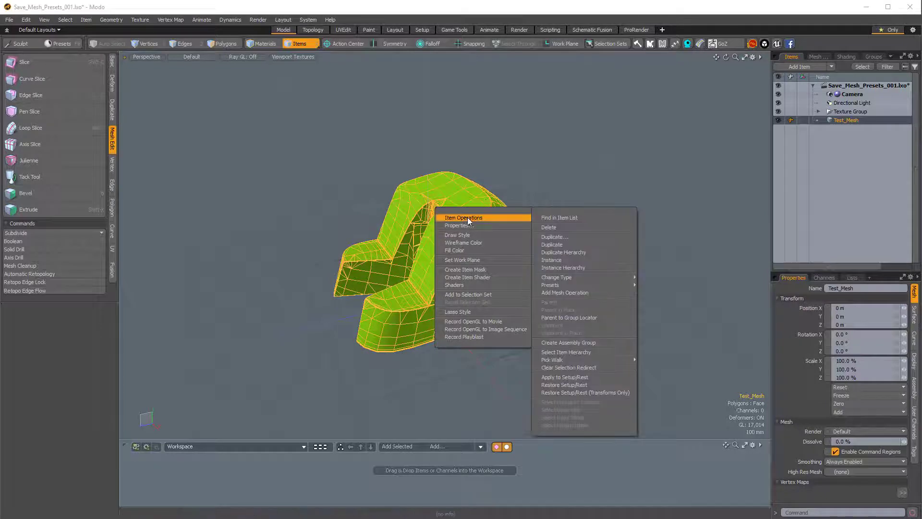
pyautogui.moveTo(567, 285)
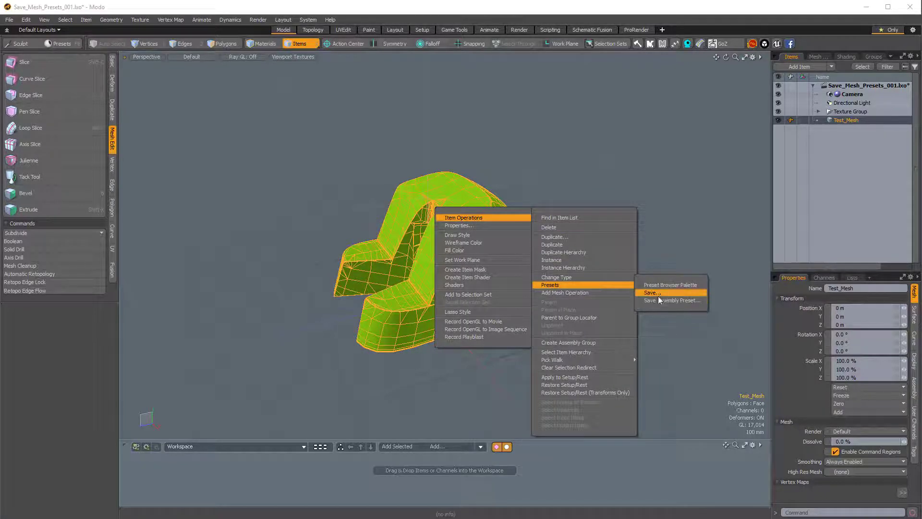
pyautogui.click(694, 191)
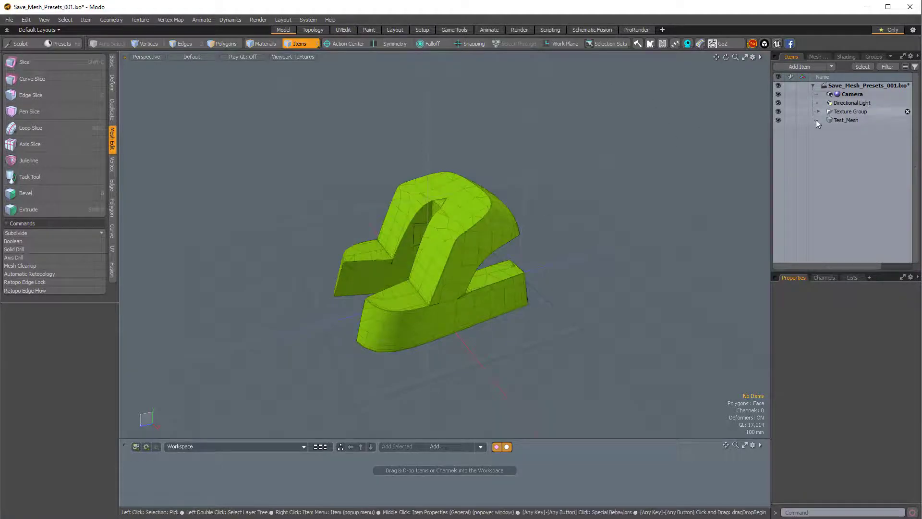
# Delete the Test_Form material group from the Shader Tree.
pyautogui.click(819, 57)
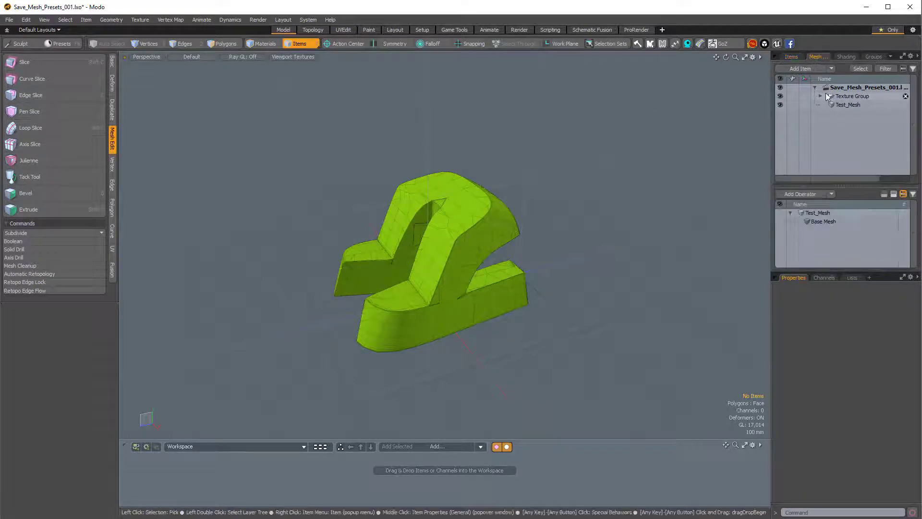
pyautogui.click(846, 57)
pyautogui.click(810, 132)
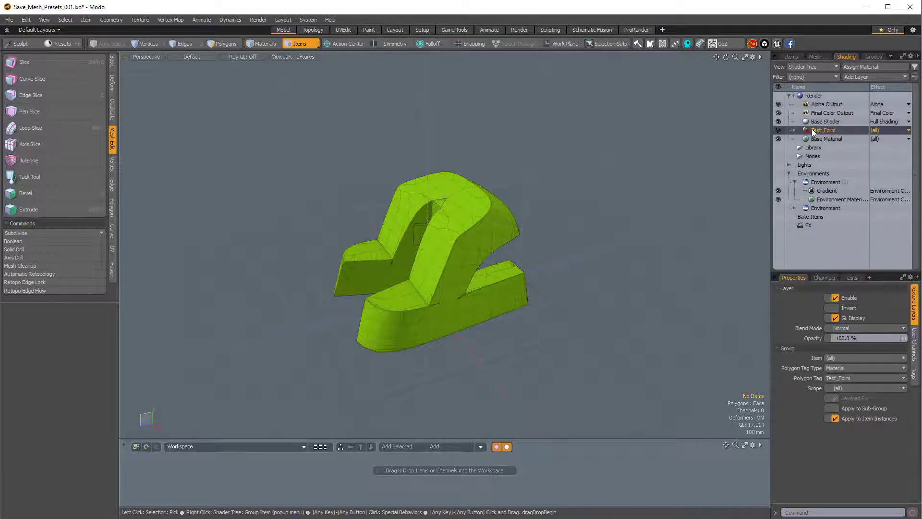
pyautogui.rightClick(813, 129)
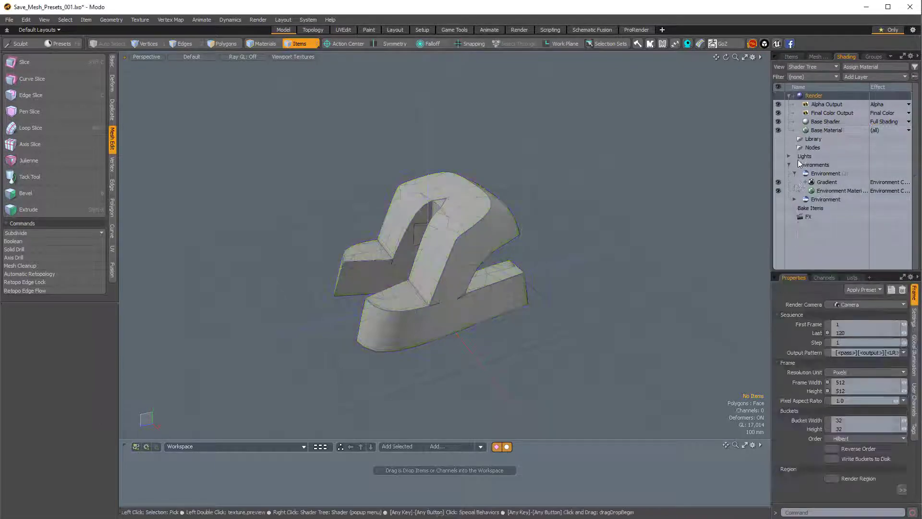
pyautogui.moveTo(613, 209)
pyautogui.keyDown('alt'); pyautogui.mouseDown()
pyautogui.moveTo(665, 195)
pyautogui.moveTo(619, 206)
pyautogui.mouseUp(); pyautogui.keyUp('alt')
# Select Test_Mesh in the viewport and start saving it as a mesh preset.
pyautogui.click(790, 57)
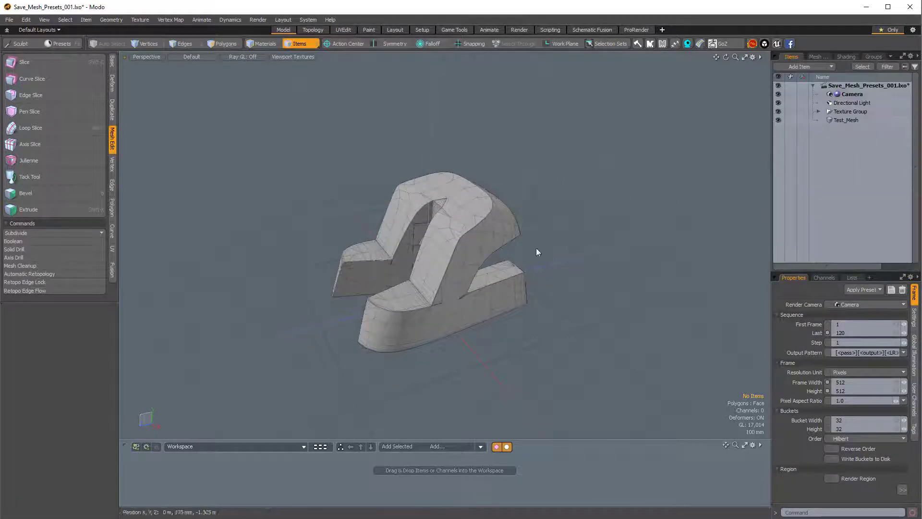
pyautogui.keyDown('alt'); pyautogui.moveTo(537, 253); pyautogui.dragTo(490, 186); pyautogui.keyUp('alt')
pyautogui.click(493, 233)
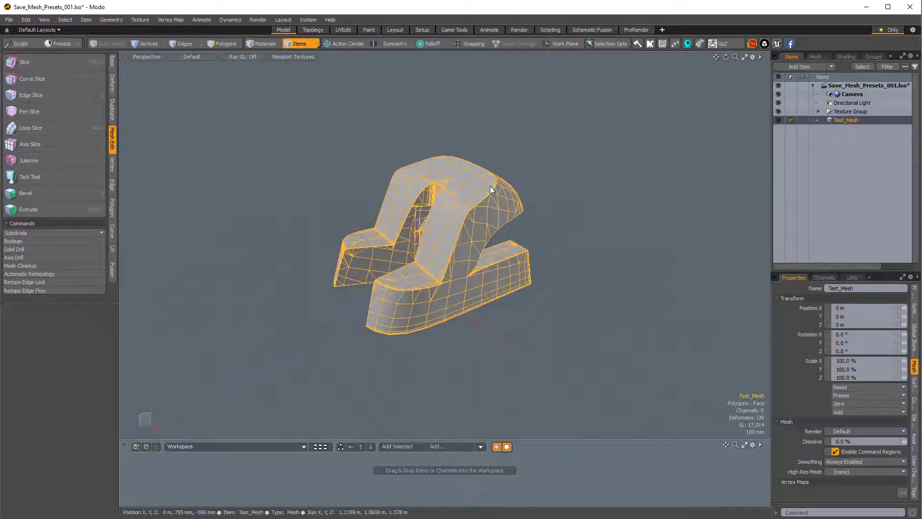
pyautogui.rightClick(490, 186)
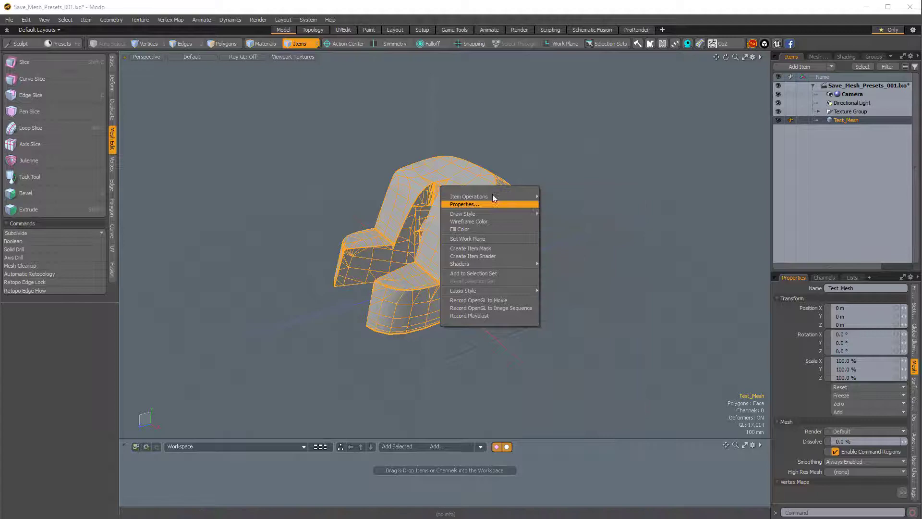
pyautogui.moveTo(483, 199)
pyautogui.moveTo(590, 268)
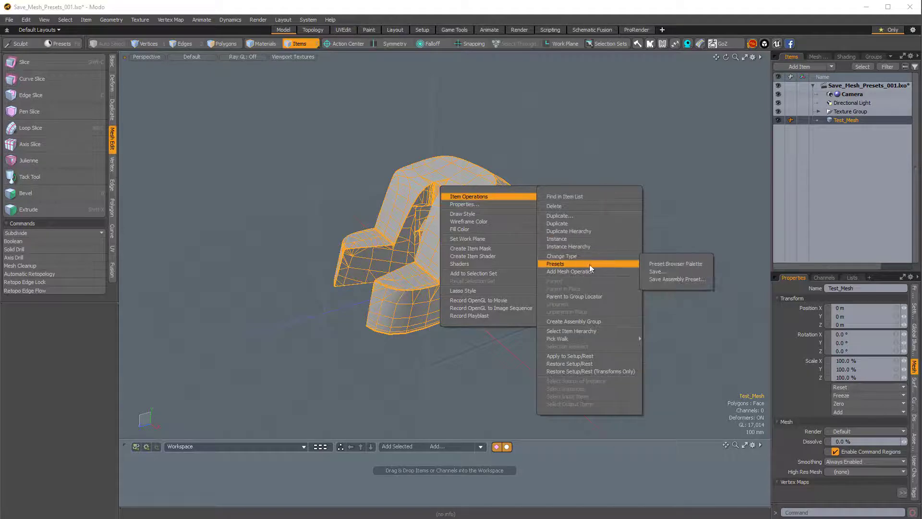
pyautogui.click(661, 273)
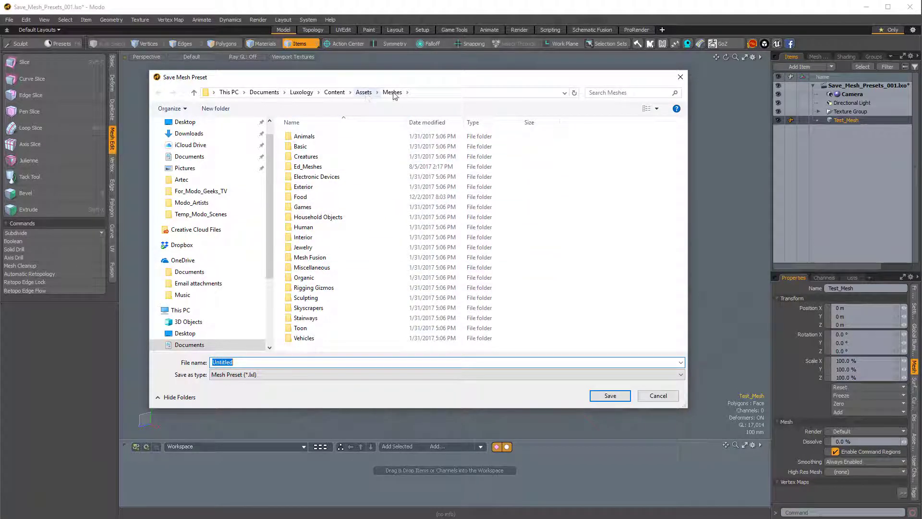
# Create a new folder named Test inside the Ed_Meshes folder.
pyautogui.doubleClick(308, 167)
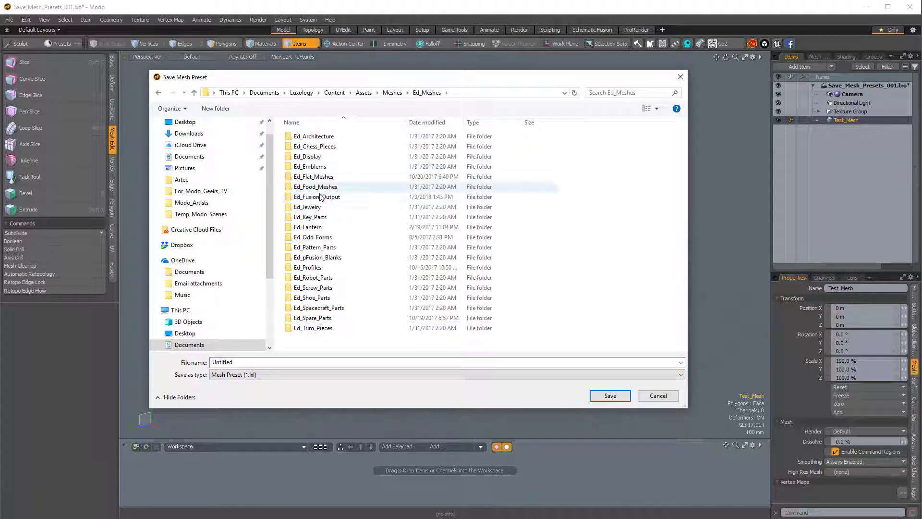
pyautogui.rightClick(470, 201)
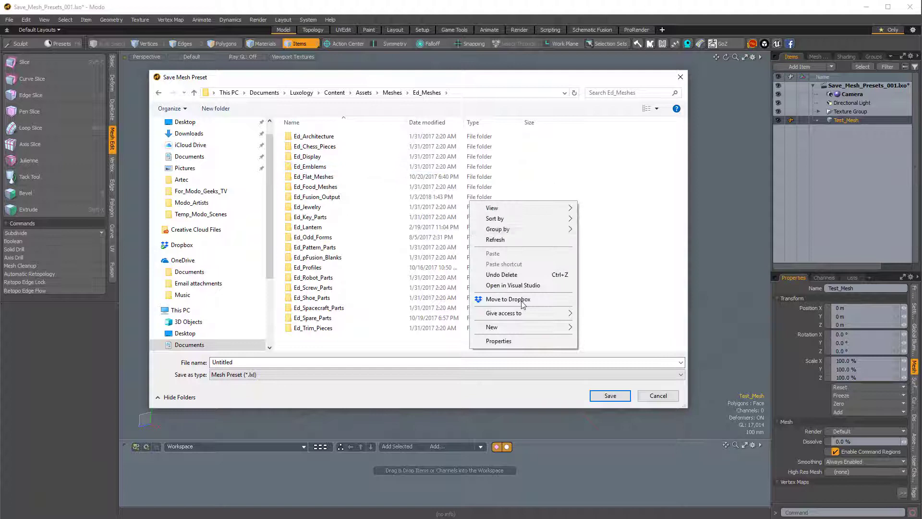
pyautogui.moveTo(514, 326)
pyautogui.click(455, 329)
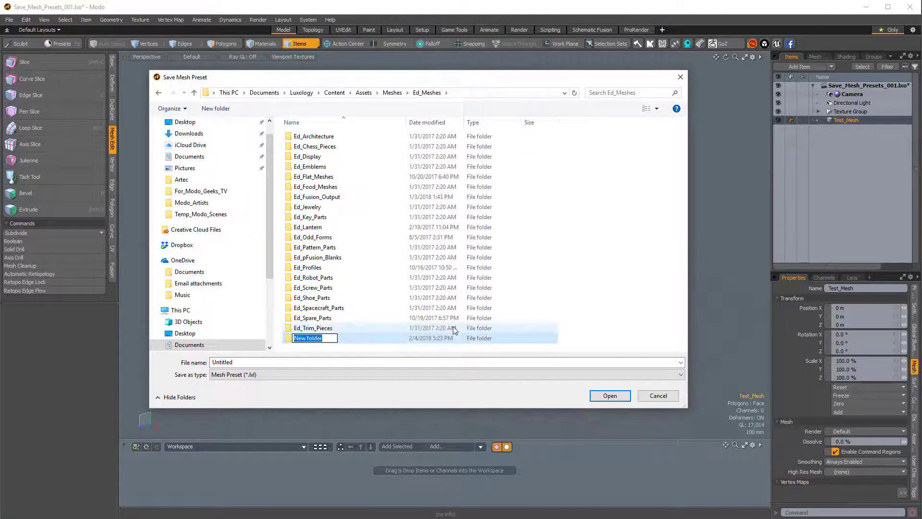
pyautogui.write('Test')
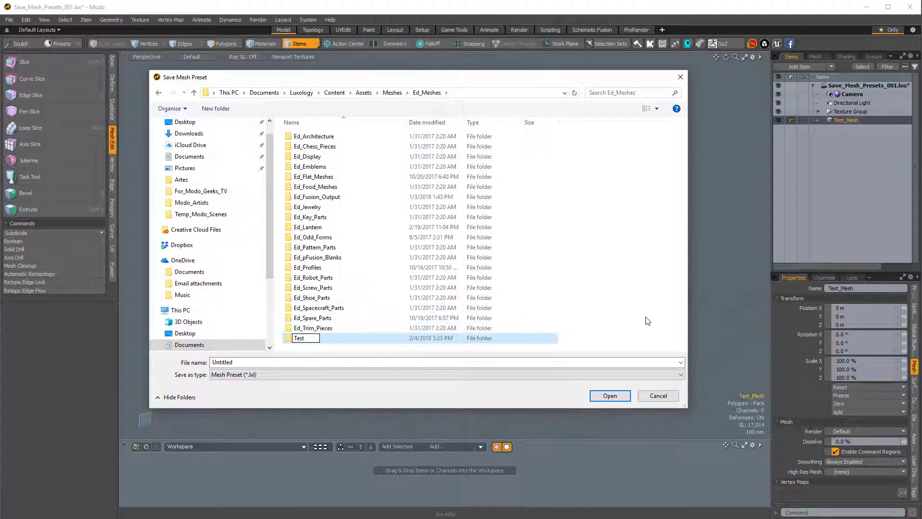
pyautogui.click(299, 353)
# Save the mesh preset in the Test folder under the file name Test_Mes_001.
pyautogui.doubleClick(299, 338)
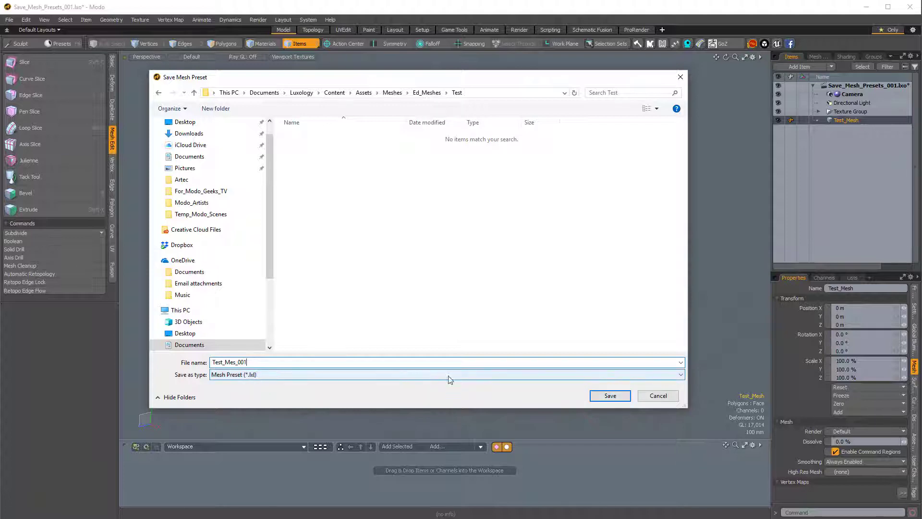
pyautogui.click(611, 395)
pyautogui.click(624, 214)
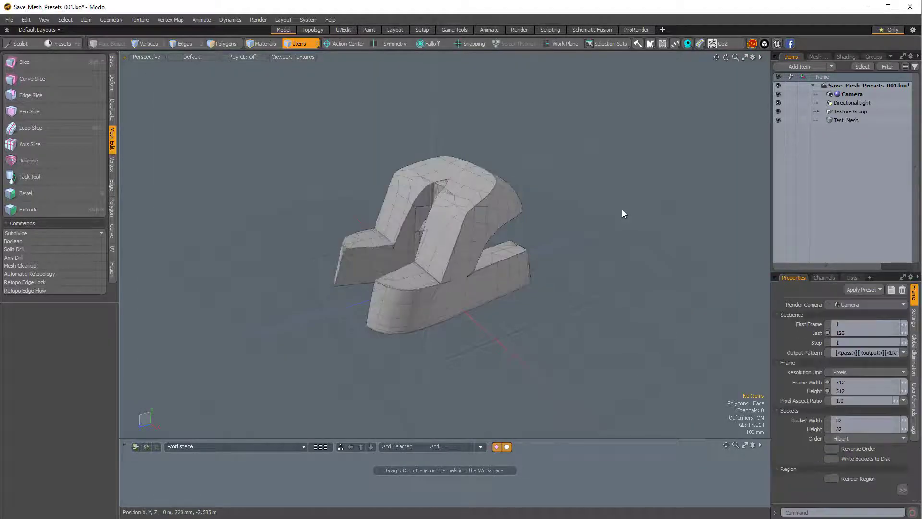
# Open the preset browser, look through the Ed_Meshes directory, and close the browser.
pyautogui.press('F6')
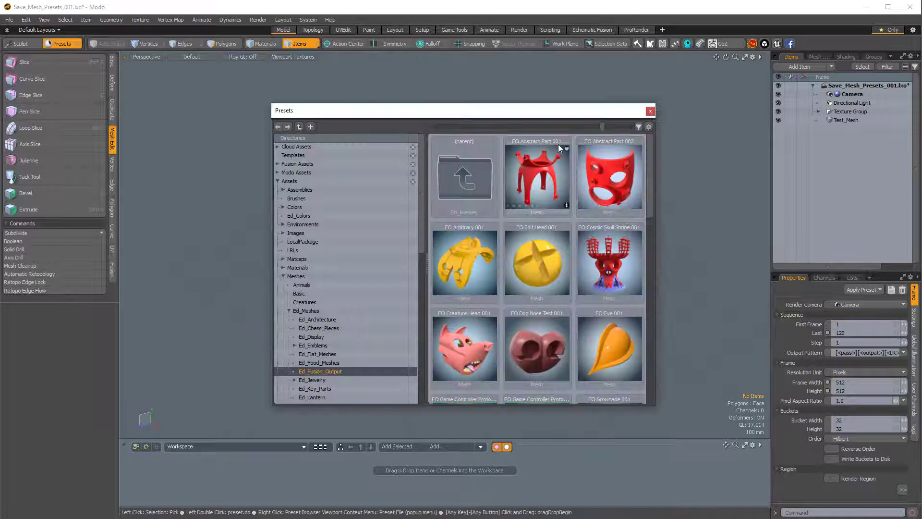
pyautogui.moveTo(543, 118); pyautogui.dragTo(517, 116)
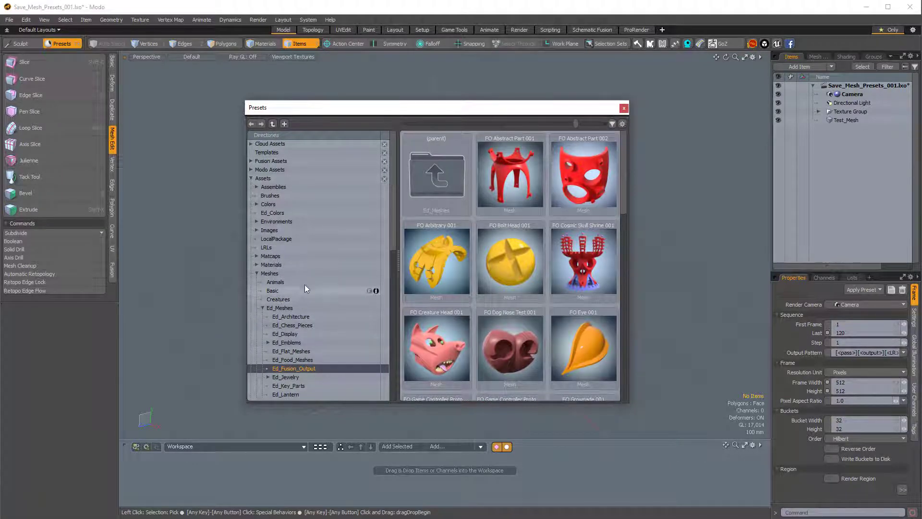
pyautogui.click(284, 309)
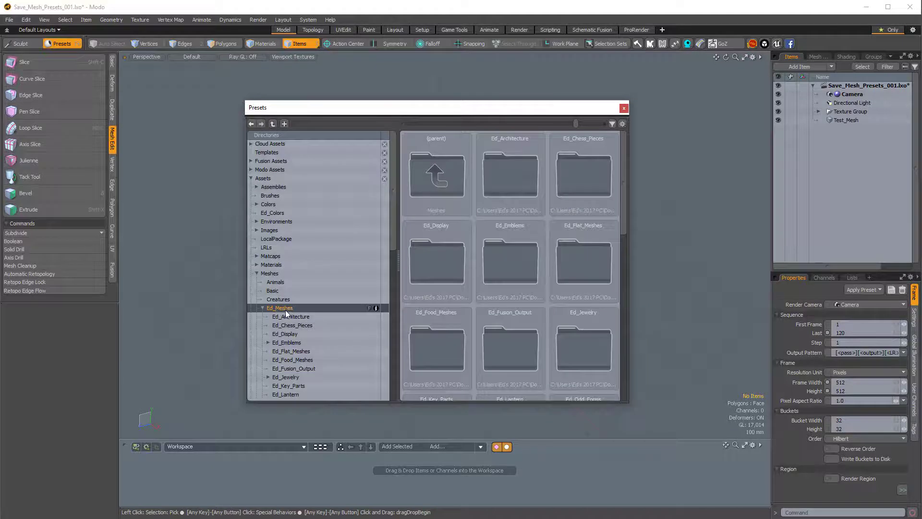
pyautogui.scroll(-4, 286, 315)
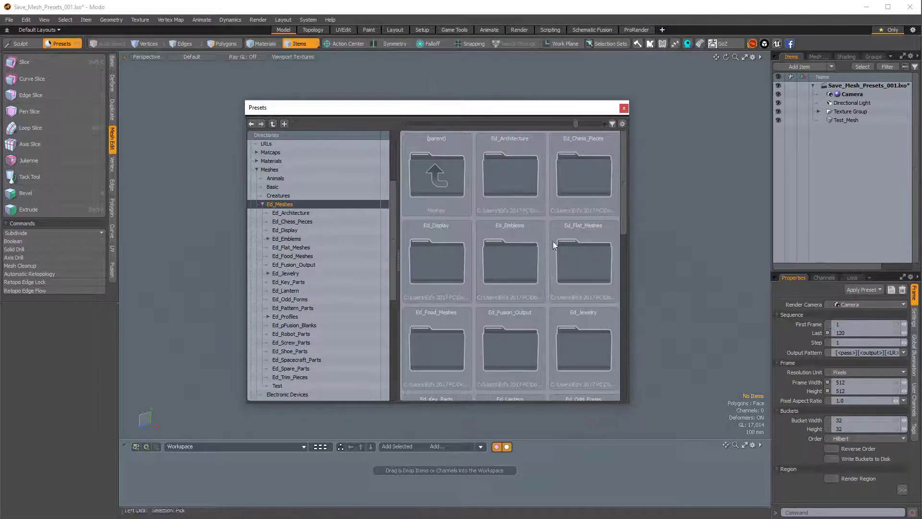
pyautogui.click(624, 109)
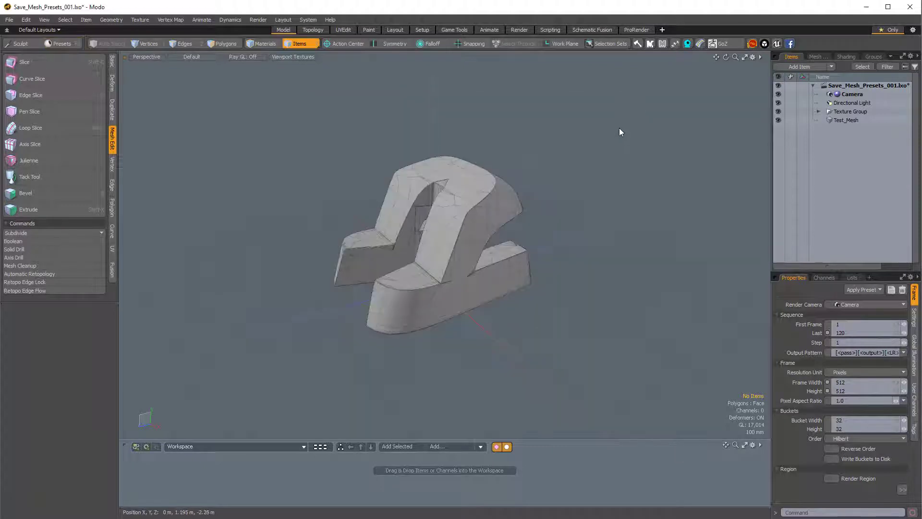
# Open the preset browser and show the contents of the Test folder inside Ed_Meshes.
pyautogui.press('F6')
pyautogui.scroll(-5, 319, 297)
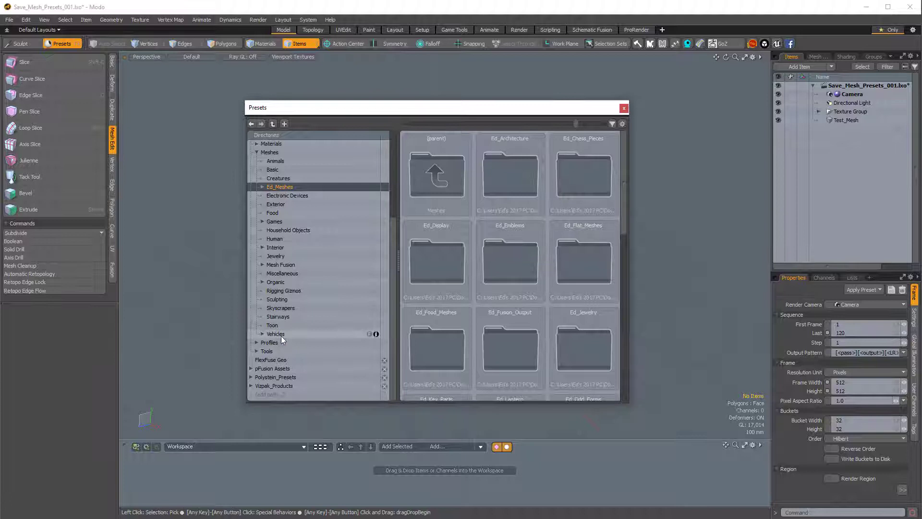
pyautogui.scroll(1, 278, 307)
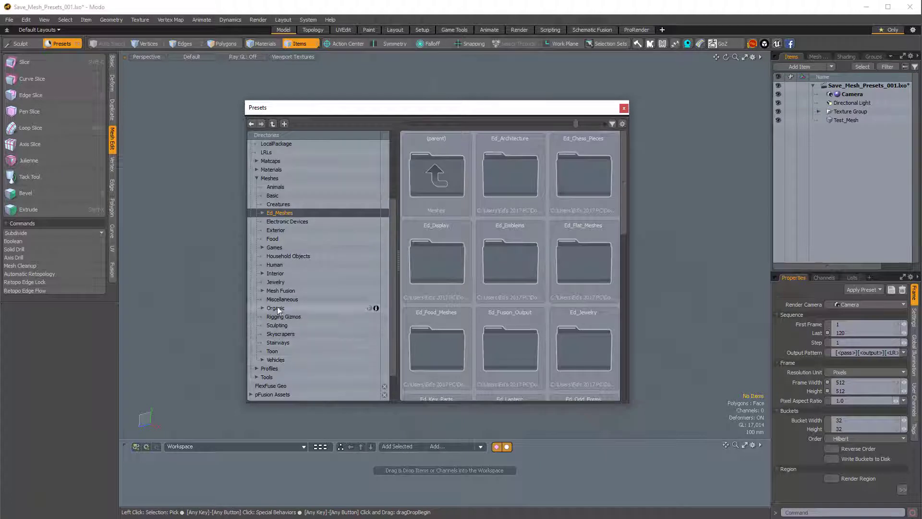
pyautogui.click(262, 212)
pyautogui.scroll(-1, 278, 368)
pyautogui.click(277, 368)
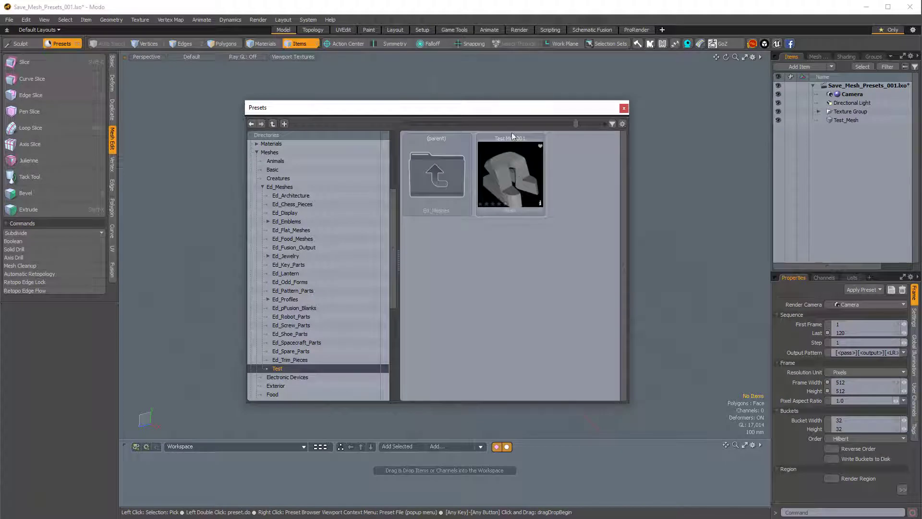
# Rename the mesh preset file in the Test folder to Test_Mesh_001.lxl.
pyautogui.rightClick(517, 157)
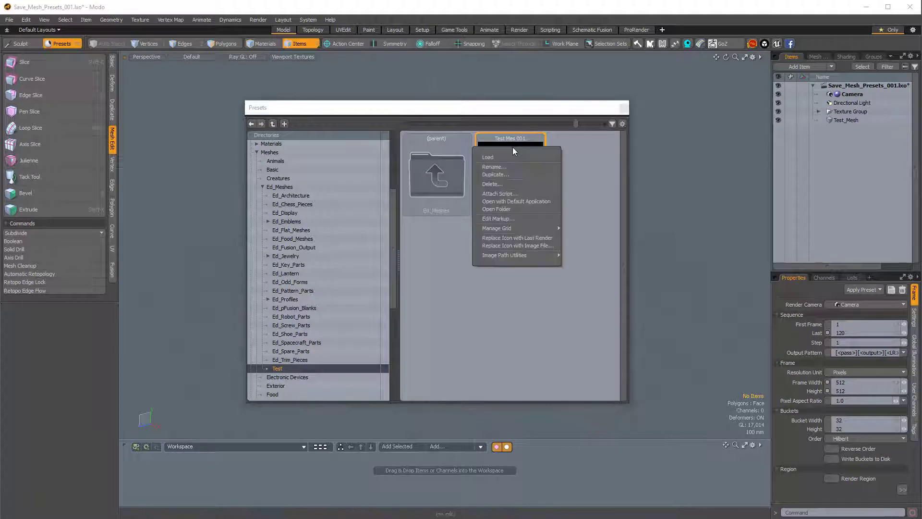
pyautogui.click(500, 166)
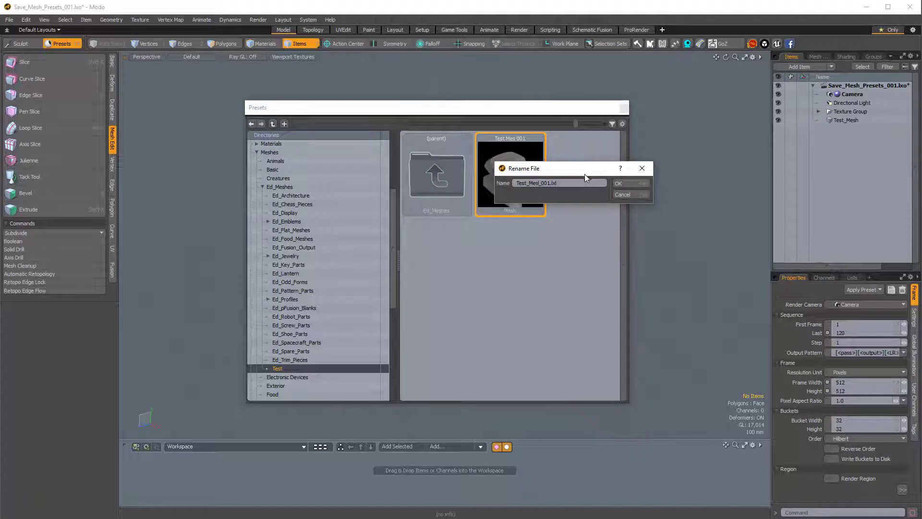
pyautogui.click(625, 183)
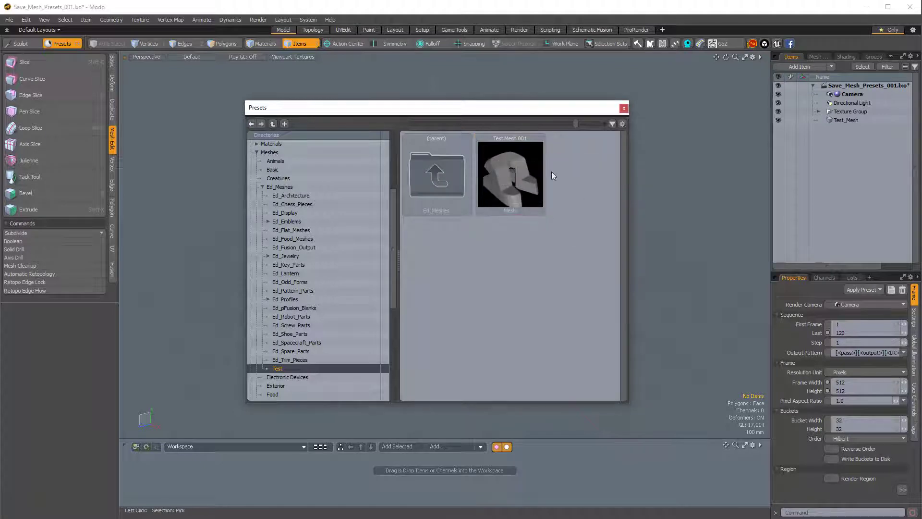
# Replace the Test Mesh 001 preset's icon with the last render and reopen the Test folder to refresh the thumbnail.
pyautogui.rightClick(521, 165)
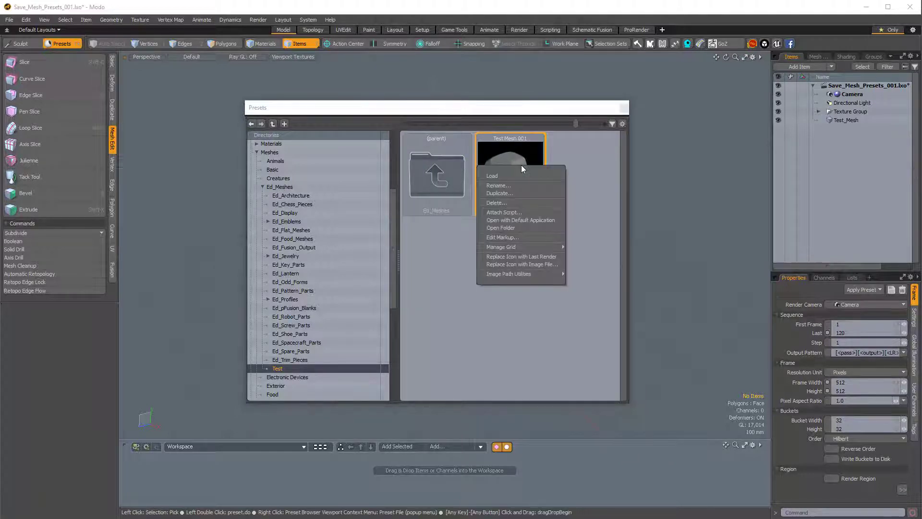
pyautogui.click(523, 258)
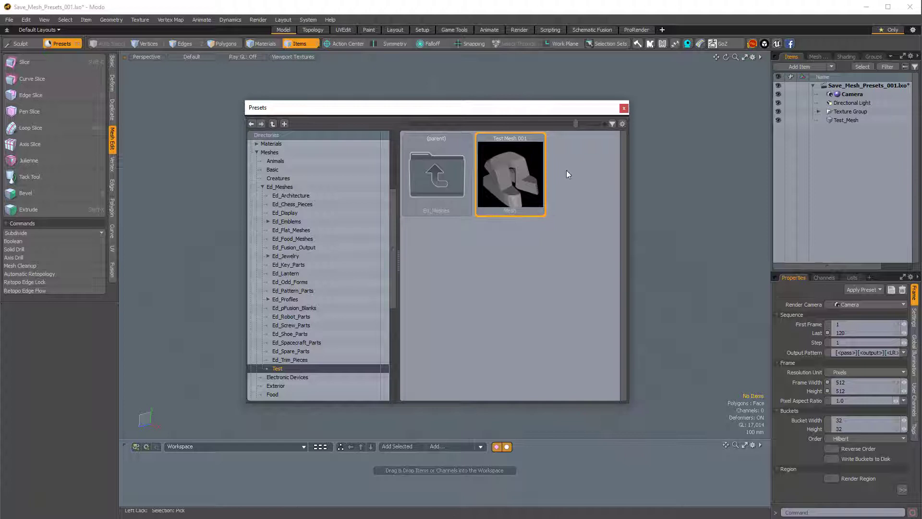
pyautogui.doubleClick(463, 186)
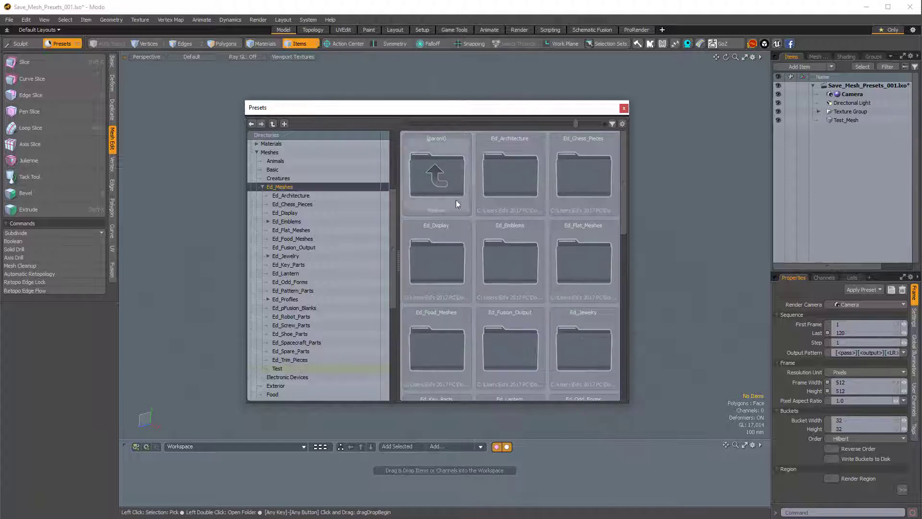
pyautogui.scroll(-2, 504, 277)
pyautogui.scroll(-3, 502, 279)
pyautogui.doubleClick(456, 358)
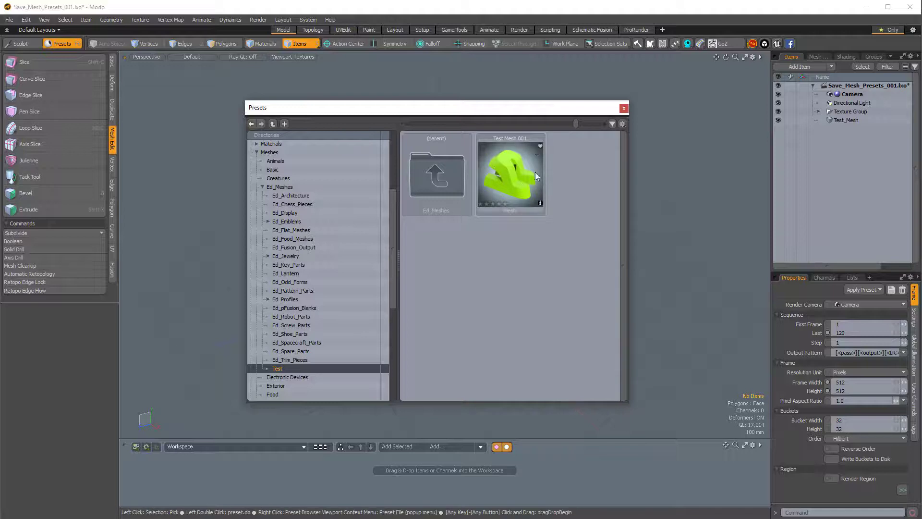
# Close the preset browser and close the Save_Mesh_Presets_001 scene without saving its changes.
pyautogui.moveTo(528, 108); pyautogui.dragTo(469, 139)
pyautogui.click(565, 135)
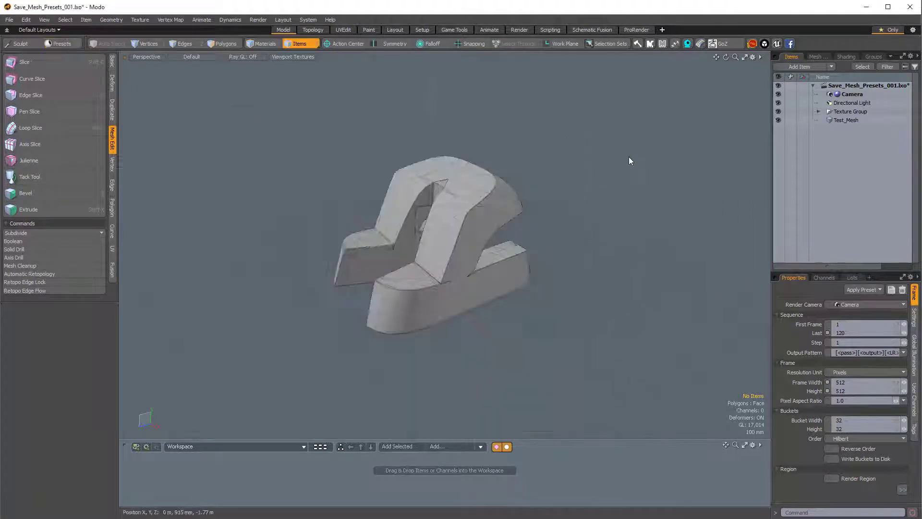
pyautogui.click(910, 88)
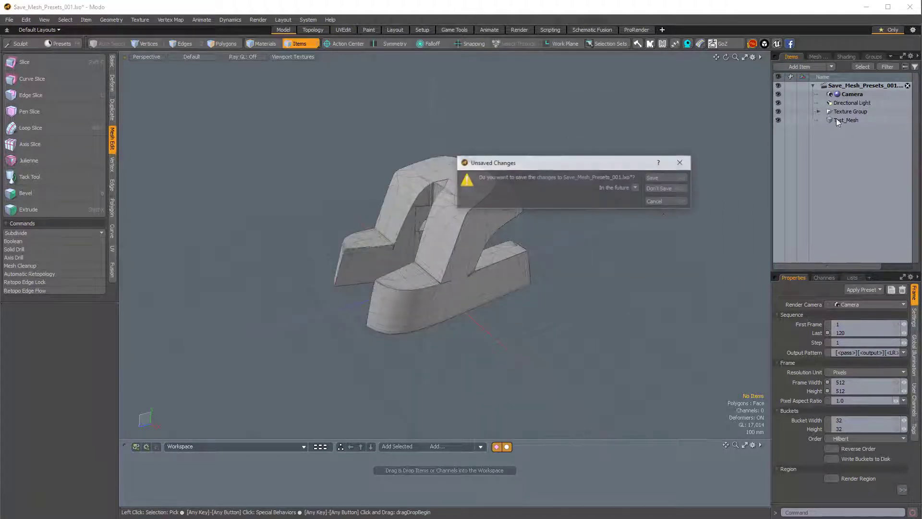
pyautogui.click(672, 188)
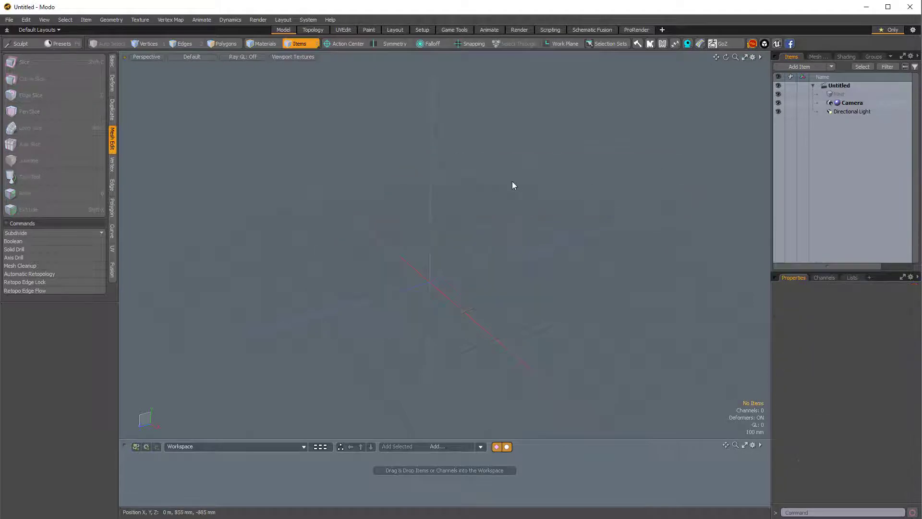
# Load the Test Mesh 001 preset into the empty scene, close the preset browser and deselect the mesh.
pyautogui.press('F6')
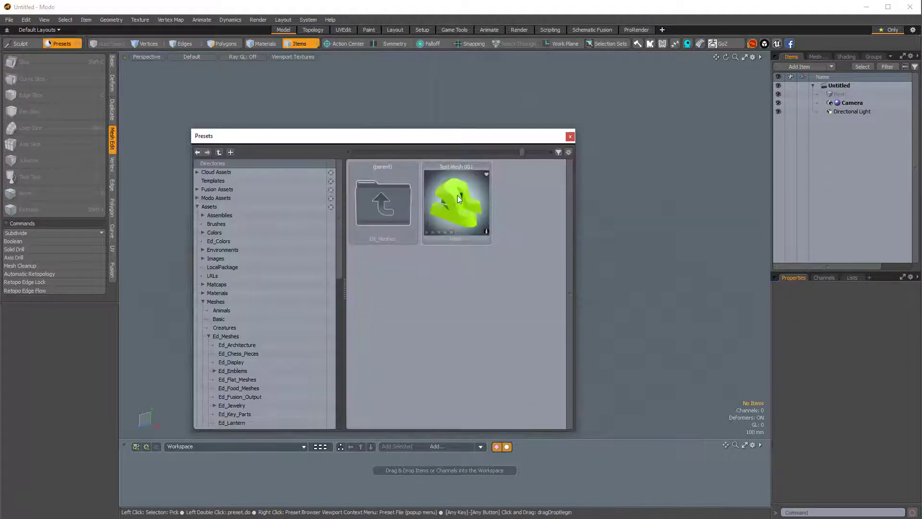
pyautogui.doubleClick(459, 195)
pyautogui.moveTo(495, 145); pyautogui.dragTo(239, 121)
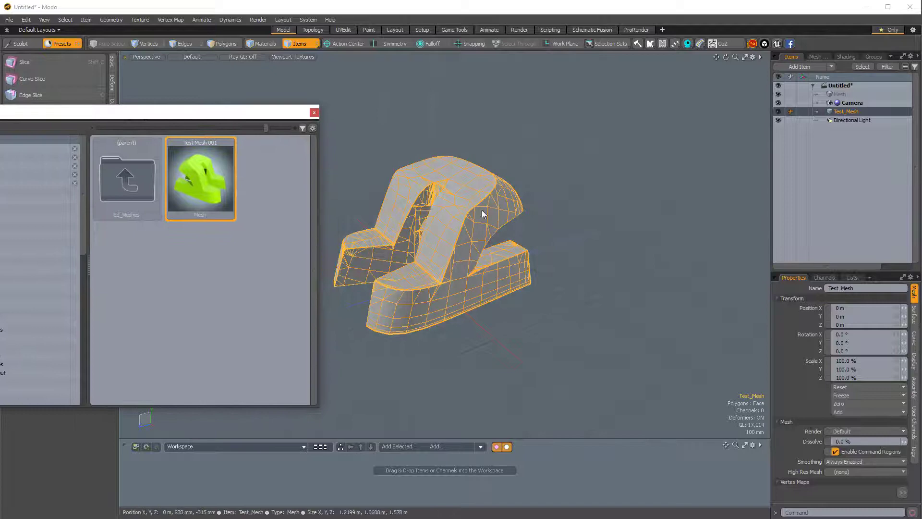
pyautogui.keyDown('alt'); pyautogui.keyDown('shift'); pyautogui.moveTo(579, 219); pyautogui.dragTo(585, 223); pyautogui.keyUp('shift'); pyautogui.keyUp('alt')
pyautogui.click(314, 113)
pyautogui.keyDown('alt'); pyautogui.keyDown('shift'); pyautogui.moveTo(519, 207); pyautogui.dragTo(440, 217); pyautogui.keyUp('shift'); pyautogui.keyUp('alt')
pyautogui.click(518, 165)
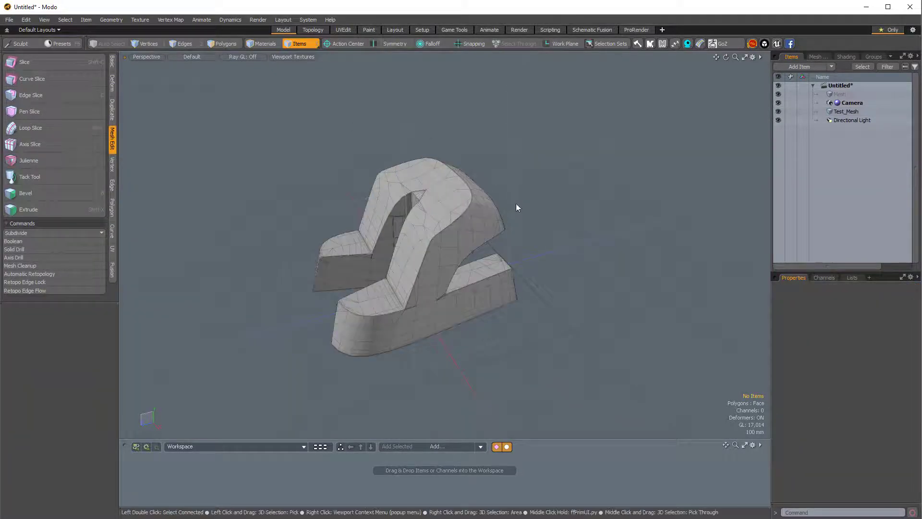
# Examine the loaded mesh's Test_Mesh_001.lxl material group in the Shader Tree and its preset in the preset browser.
pyautogui.press('F6')
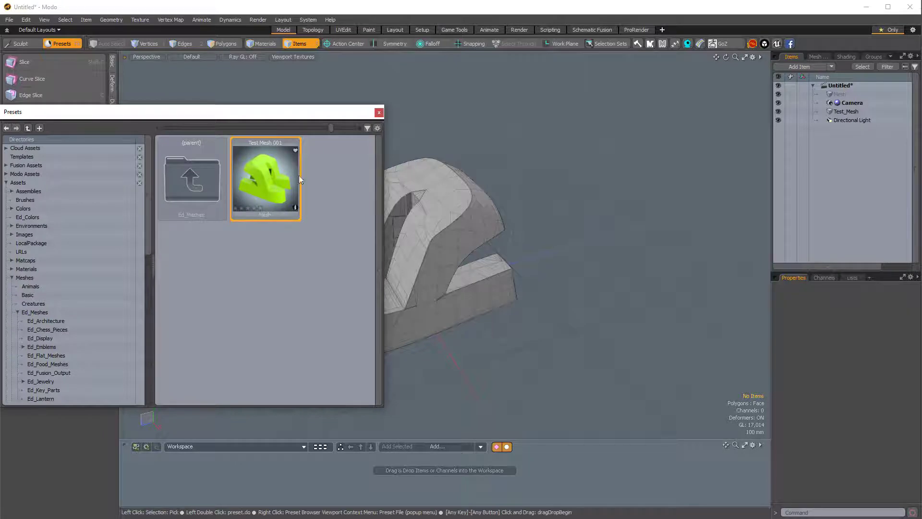
pyautogui.press('F6')
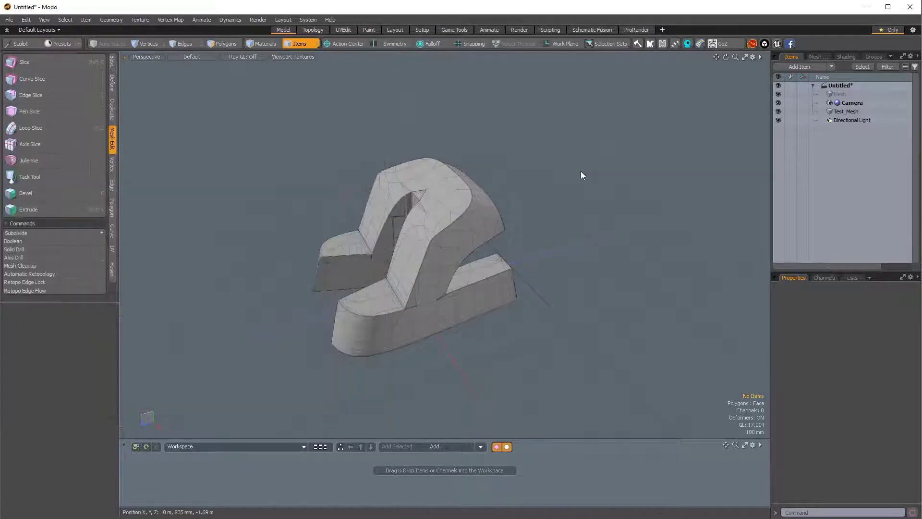
pyautogui.click(842, 113)
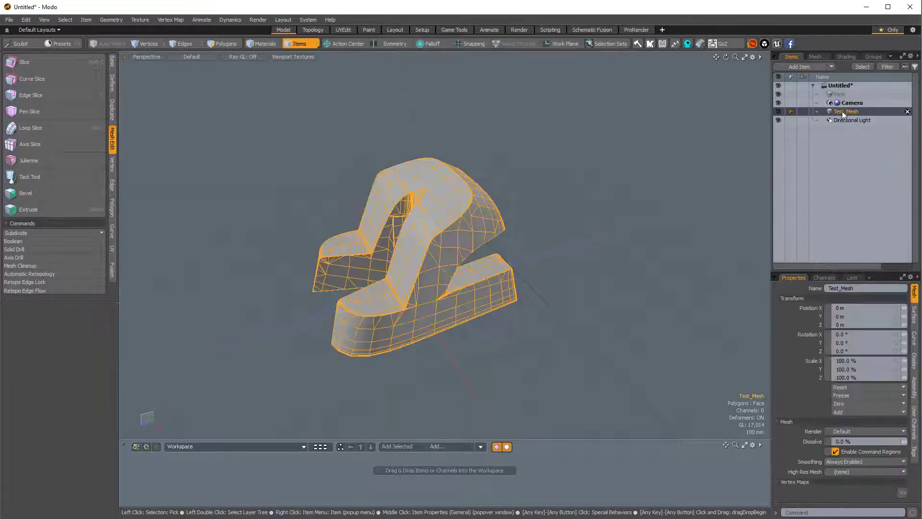
pyautogui.click(847, 56)
pyautogui.click(823, 129)
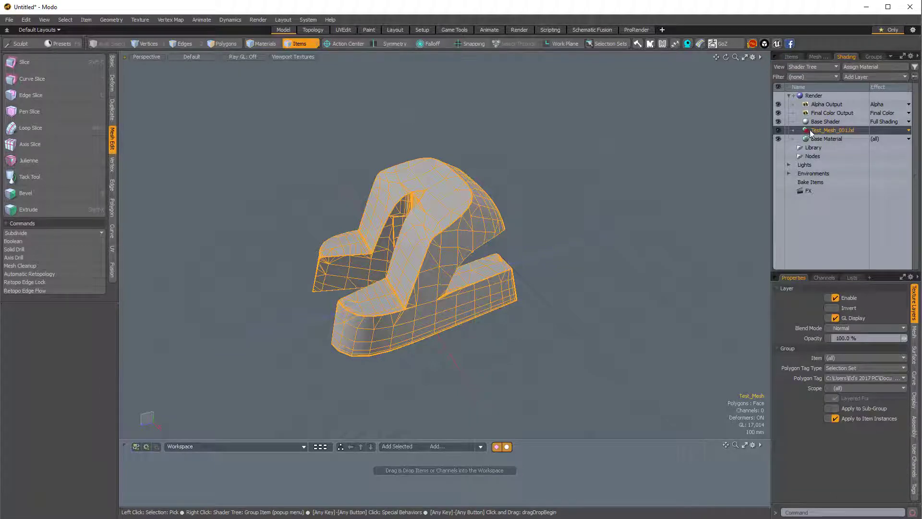
pyautogui.rightClick(815, 133)
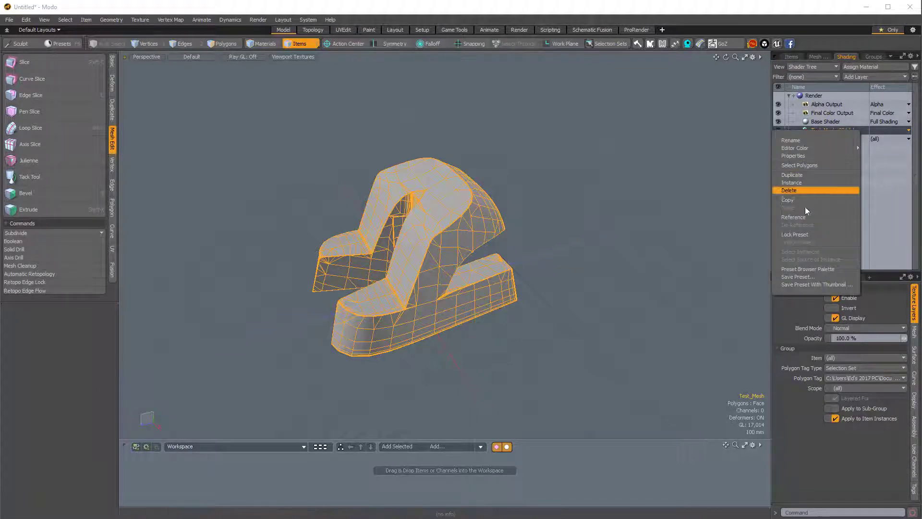
pyautogui.click(720, 168)
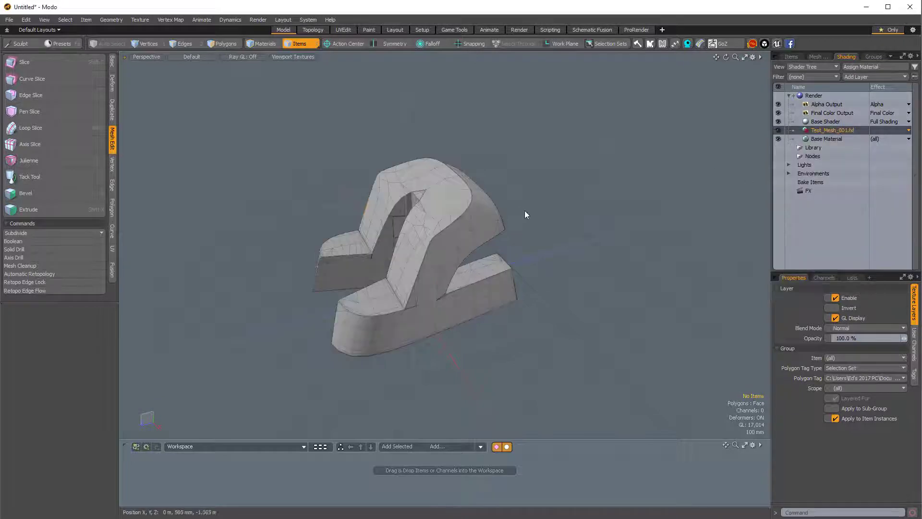
pyautogui.press('F6')
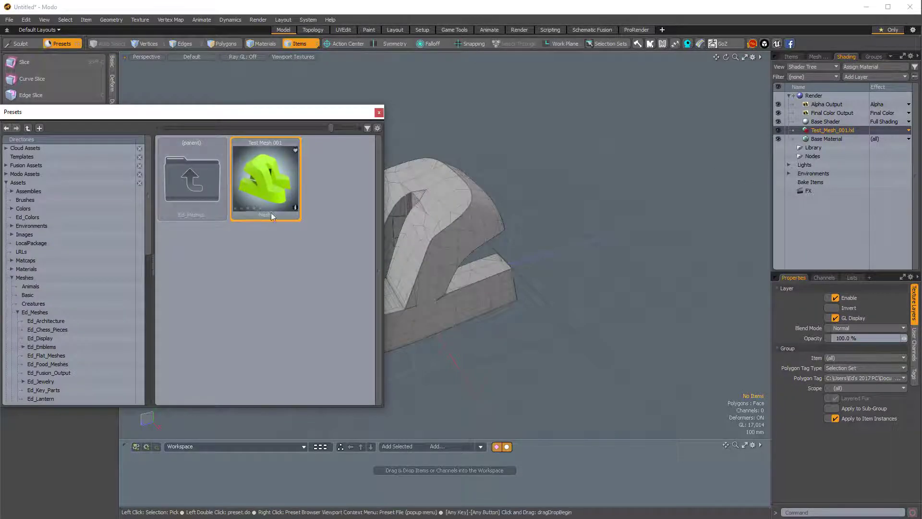
pyautogui.click(380, 114)
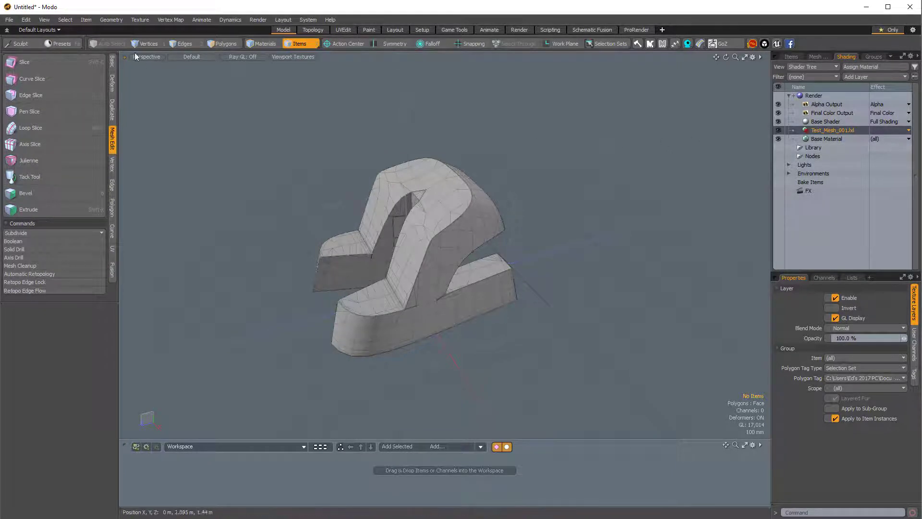
# Run Scene Cleanup with Purge unused Materials enabled and return to the scene's item list.
pyautogui.click(86, 22)
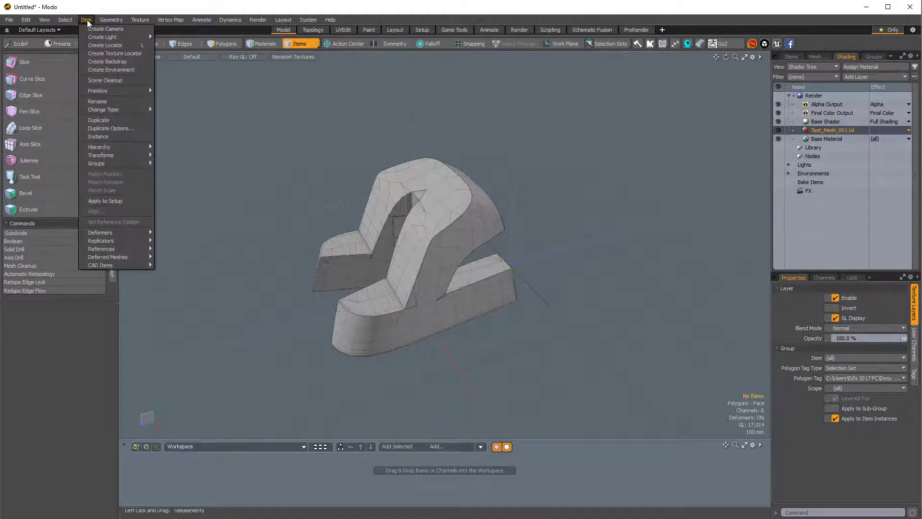
pyautogui.click(98, 80)
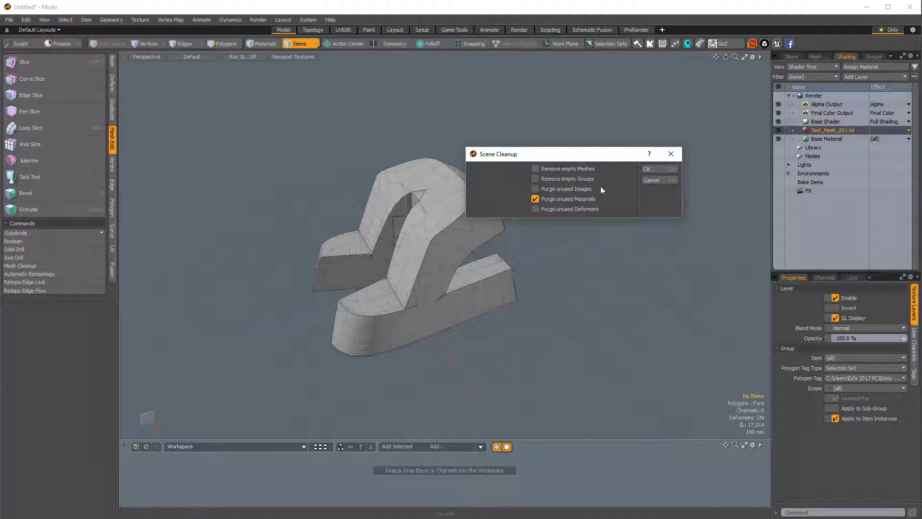
pyautogui.click(656, 169)
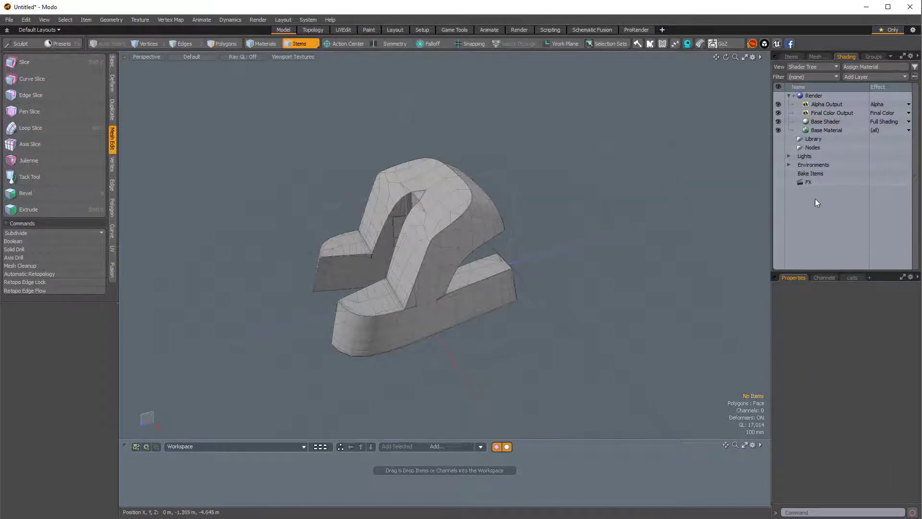
pyautogui.click(787, 57)
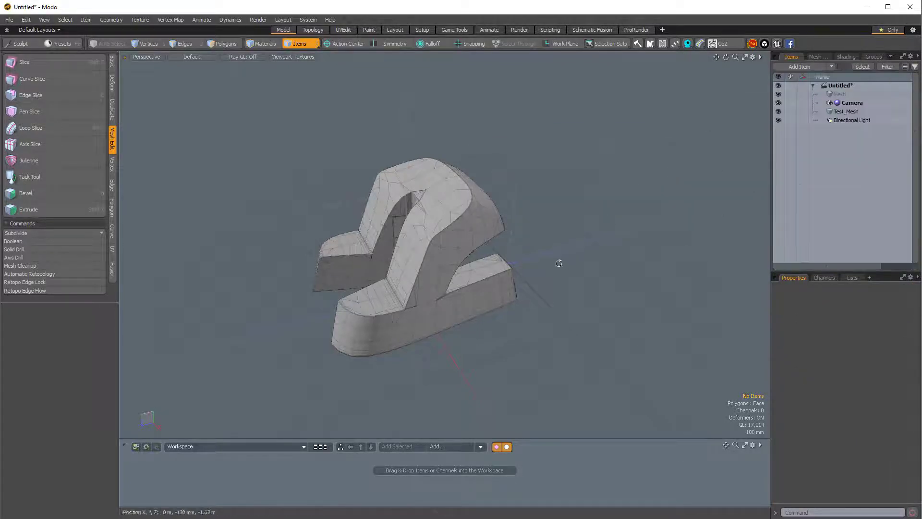
# Move Test_Mesh with the Transform tool to about X 1.125 m and Z -1.44 m, and deselect it.
pyautogui.moveTo(560, 261)
pyautogui.keyDown('alt'); pyautogui.mouseDown()
pyautogui.moveTo(506, 285)
pyautogui.moveTo(476, 252)
pyautogui.mouseUp(); pyautogui.keyUp('alt')
pyautogui.click(474, 250)
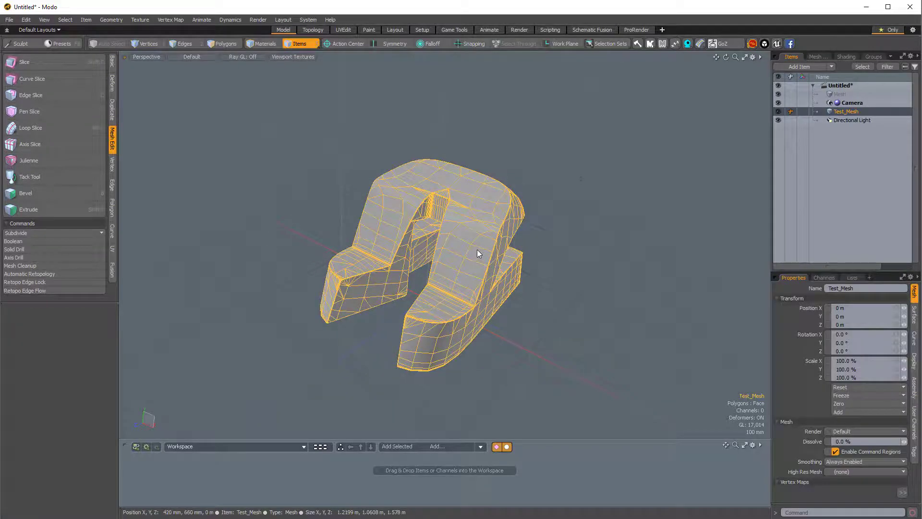
pyautogui.press('y')
pyautogui.scroll(-2, 552, 254)
pyautogui.keyDown('alt'); pyautogui.moveTo(553, 238); pyautogui.dragTo(543, 271); pyautogui.keyUp('alt')
pyautogui.moveTo(461, 319); pyautogui.dragTo(532, 379)
pyautogui.keyDown('alt'); pyautogui.moveTo(535, 331); pyautogui.dragTo(416, 250); pyautogui.keyUp('alt')
pyautogui.moveTo(413, 348); pyautogui.dragTo(518, 273)
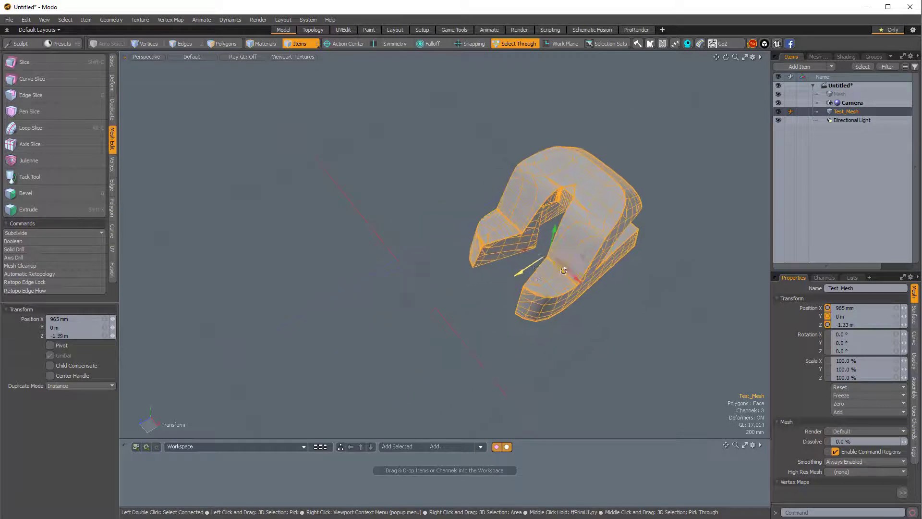
pyautogui.scroll(-2, 538, 274)
pyautogui.keyDown('alt'); pyautogui.moveTo(479, 342); pyautogui.dragTo(499, 332); pyautogui.keyUp('alt')
pyautogui.keyDown('alt'); pyautogui.keyDown('shift'); pyautogui.moveTo(499, 332); pyautogui.dragTo(475, 355); pyautogui.keyUp('shift'); pyautogui.keyUp('alt')
pyautogui.moveTo(535, 316); pyautogui.dragTo(564, 335)
pyautogui.keyDown('alt'); pyautogui.keyDown('shift'); pyautogui.moveTo(597, 331); pyautogui.dragTo(505, 252); pyautogui.keyUp('shift'); pyautogui.keyUp('alt')
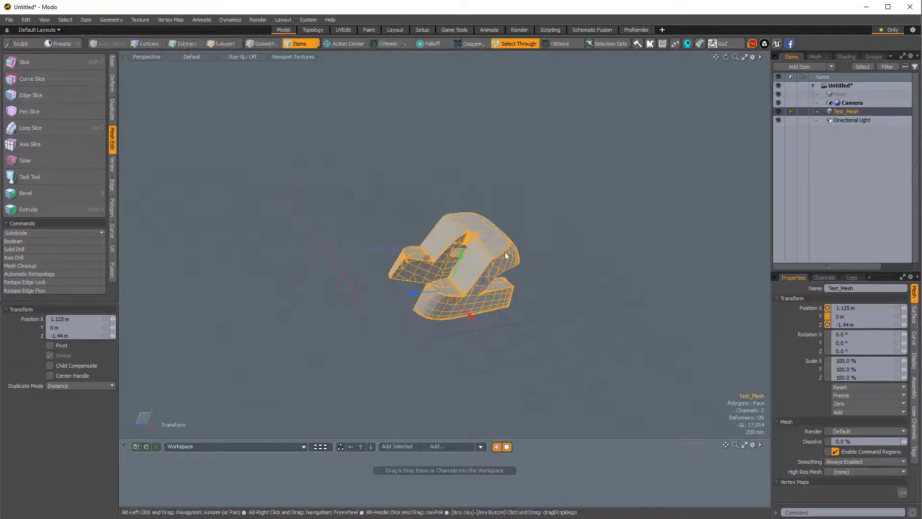
pyautogui.press('q')
pyautogui.click(603, 249)
pyautogui.keyDown('alt'); pyautogui.moveTo(603, 253); pyautogui.dragTo(560, 203); pyautogui.keyUp('alt')
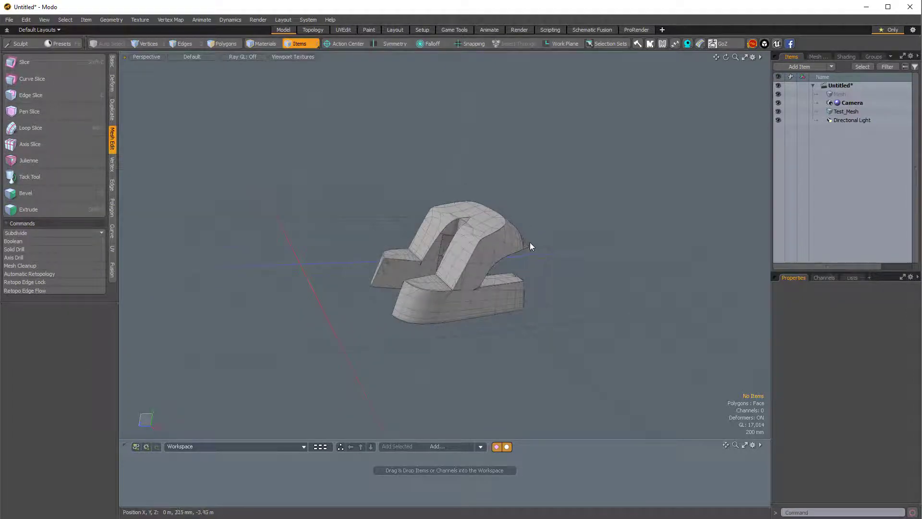
pyautogui.keyDown('alt'); pyautogui.moveTo(531, 247); pyautogui.dragTo(497, 271); pyautogui.keyUp('alt')
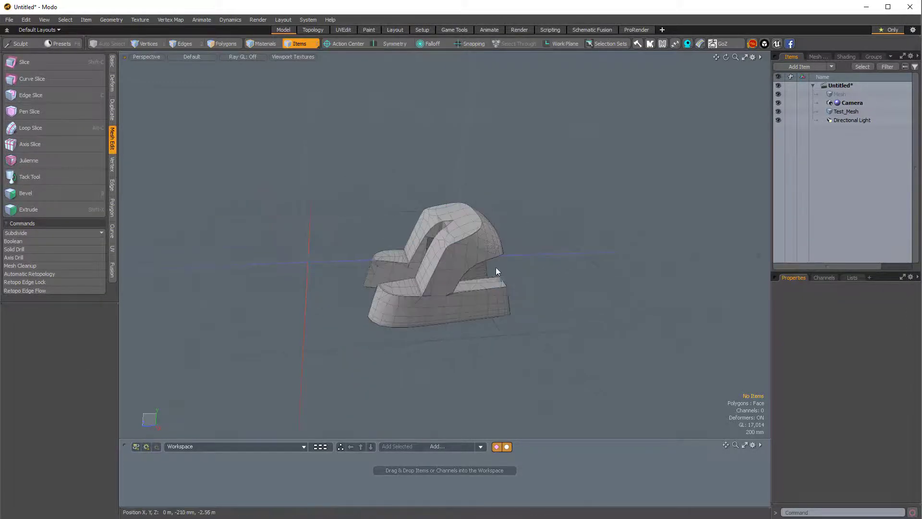